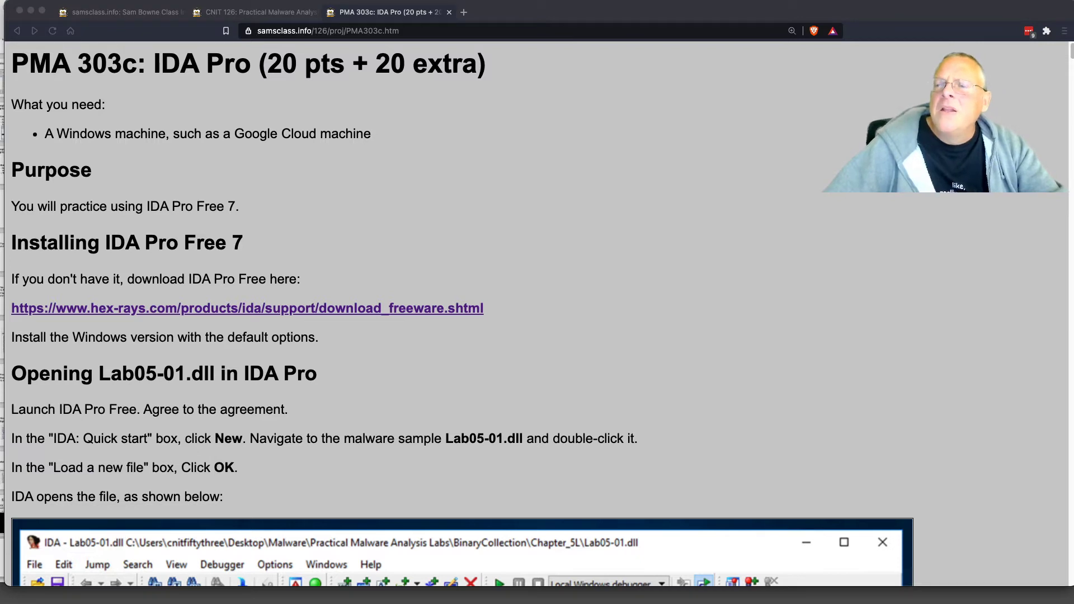
Slide the Brave lab page to the far right and place the Windows Server VM window top-left.
drag(1073, 106, 765, 84)
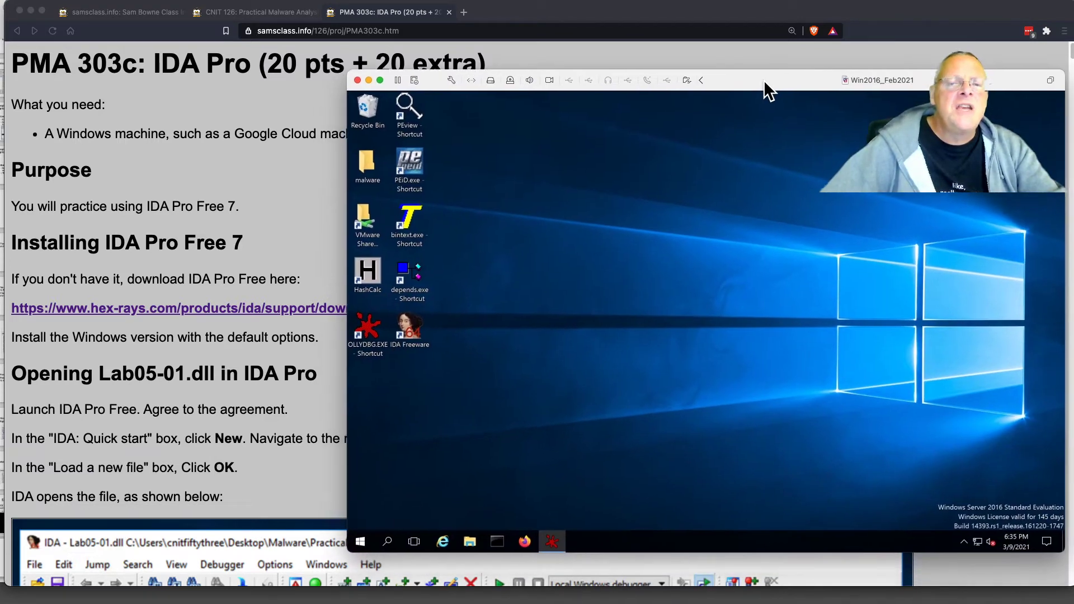
click(200, 179)
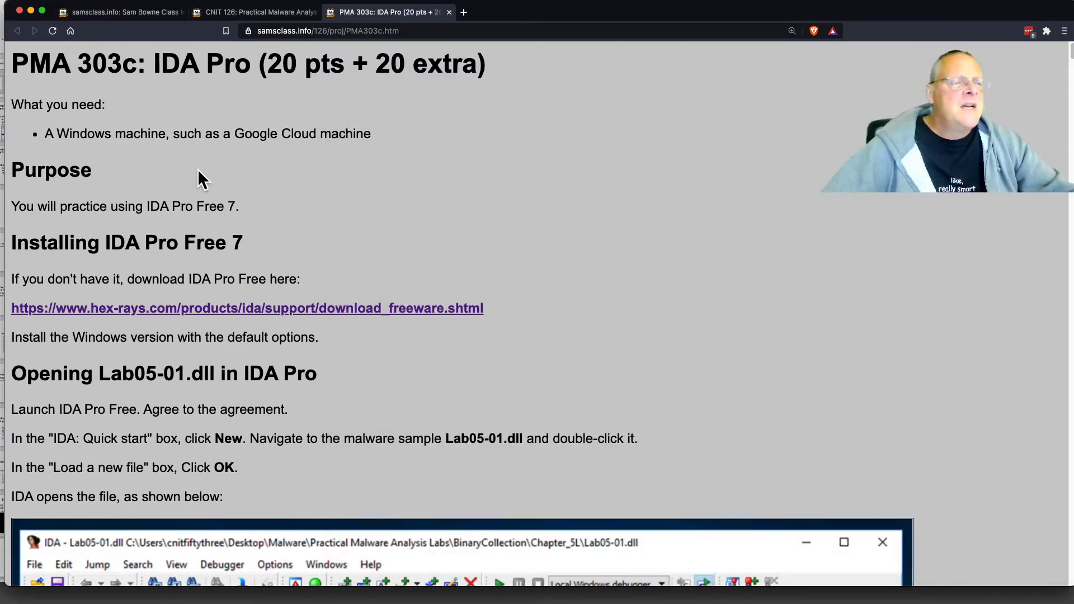
drag(549, 14, 1073, 41)
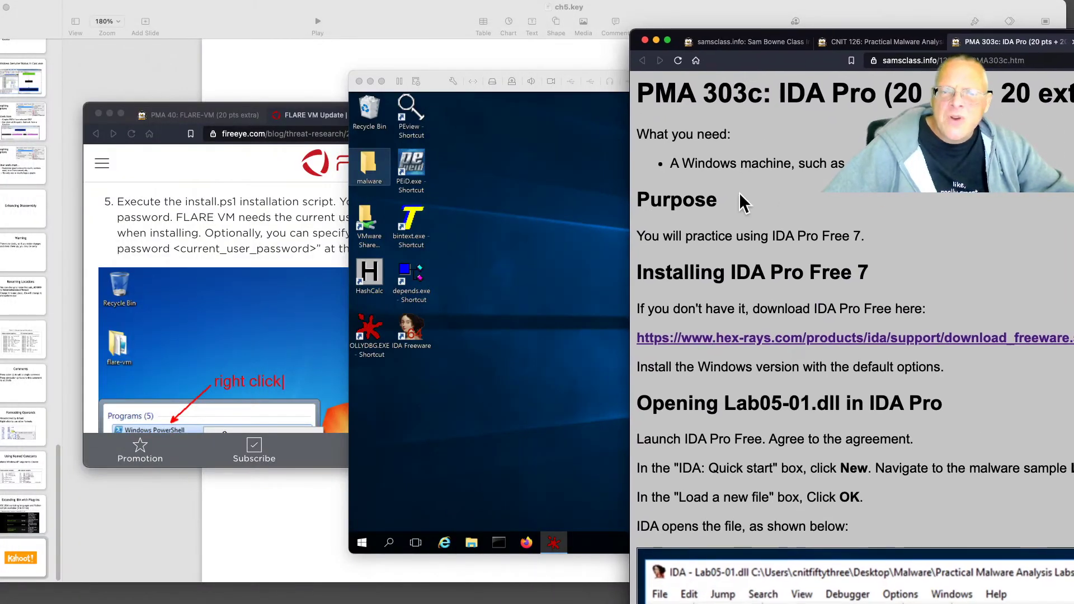
drag(628, 151, 916, 151)
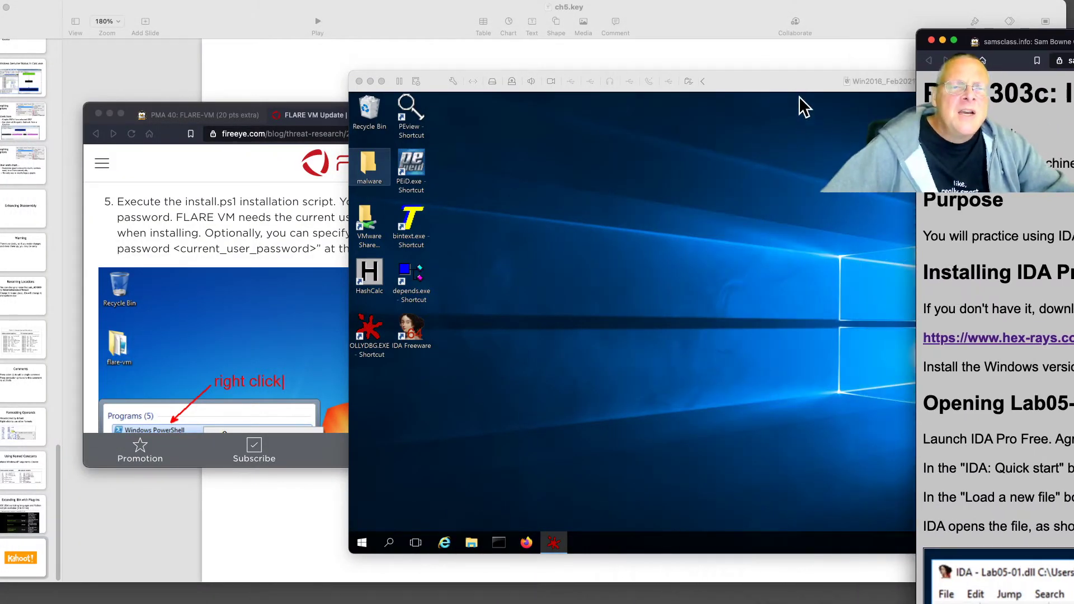
drag(790, 85, 422, 16)
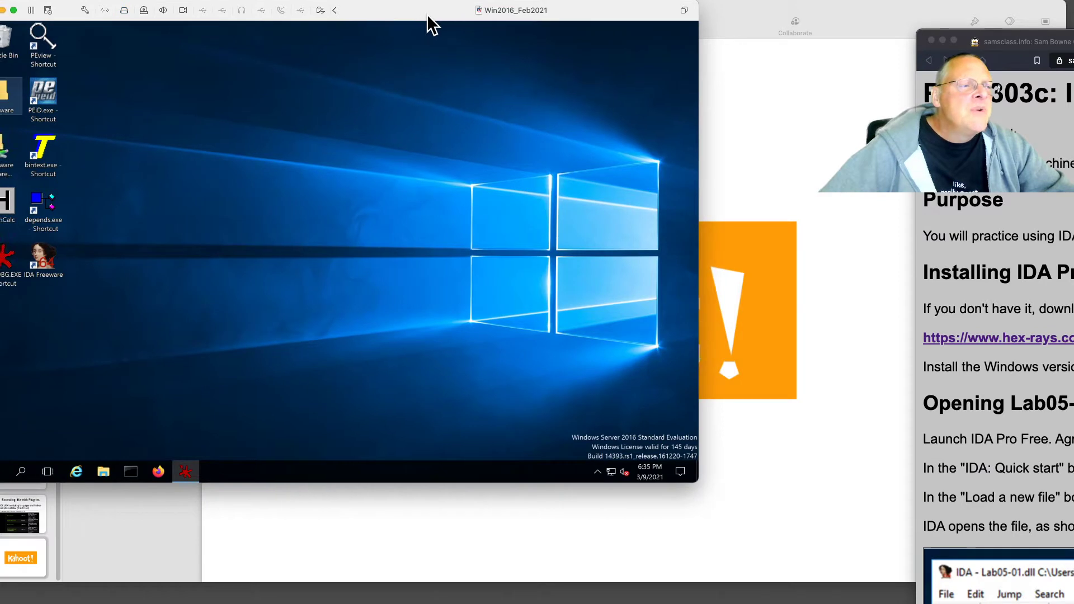
Enlarge the Windows Server 2016 VM window by dragging its corner and bottom edge.
click(695, 480)
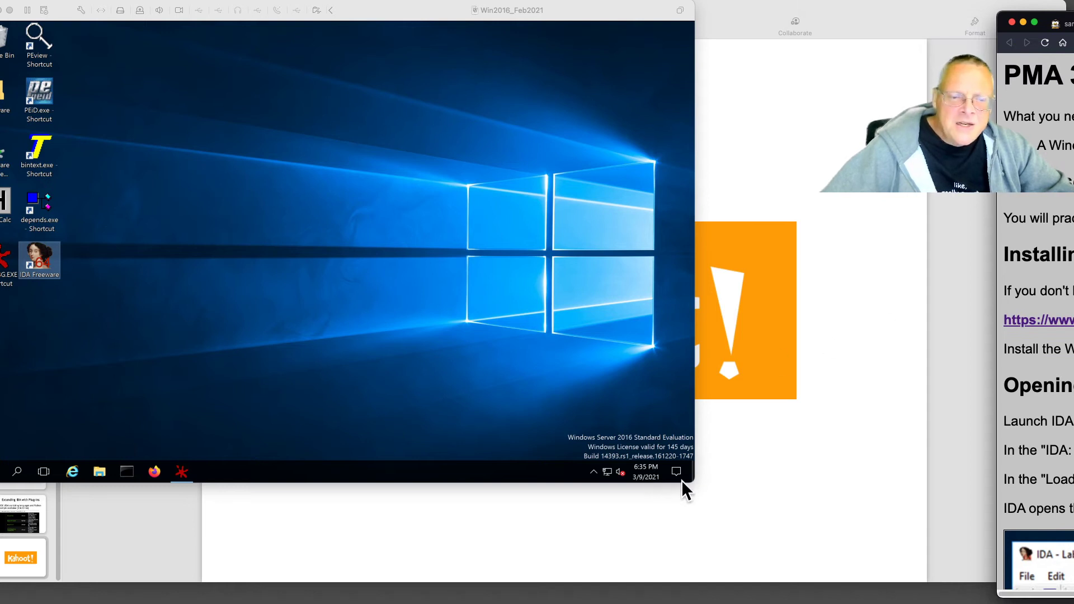
click(693, 480)
drag(698, 482, 1045, 532)
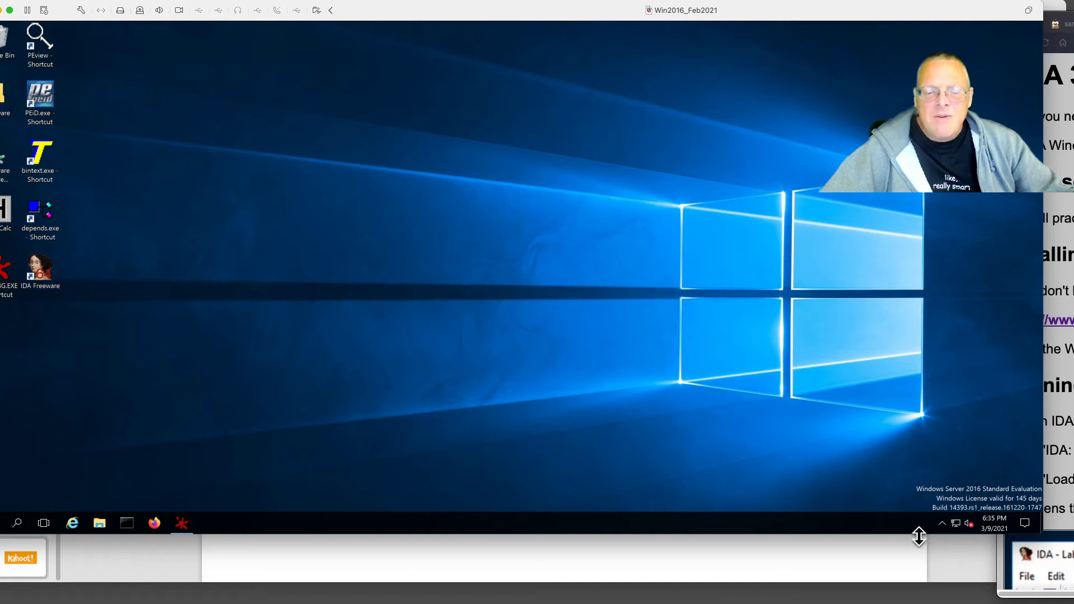
drag(919, 533, 910, 586)
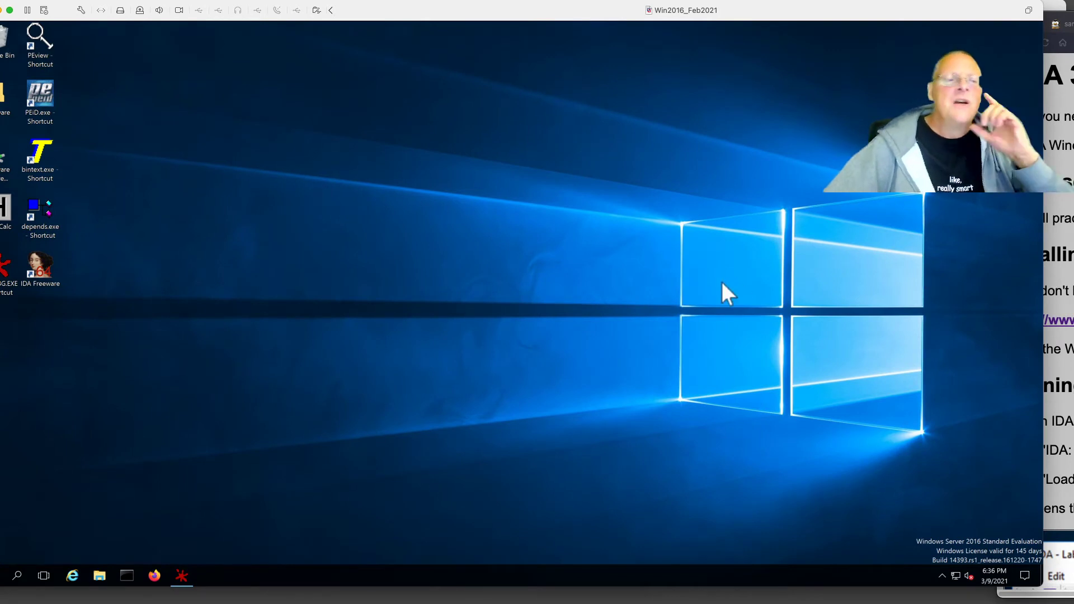
Check the lab instructions, then refocus the VM window and nudge it slightly right.
key(super+Tab)
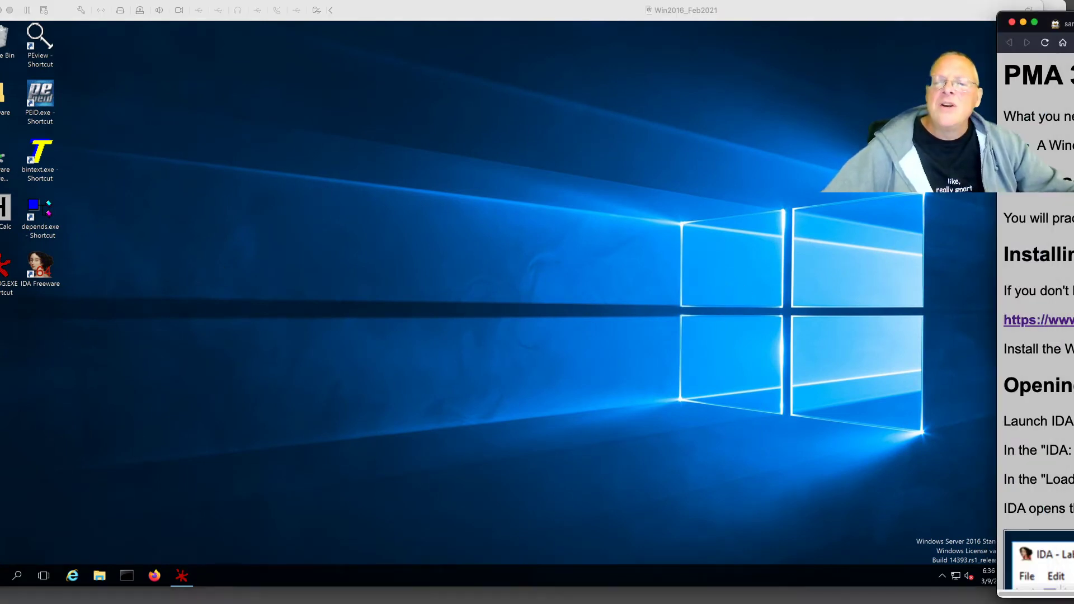
scroll(1035, 313, down, 5)
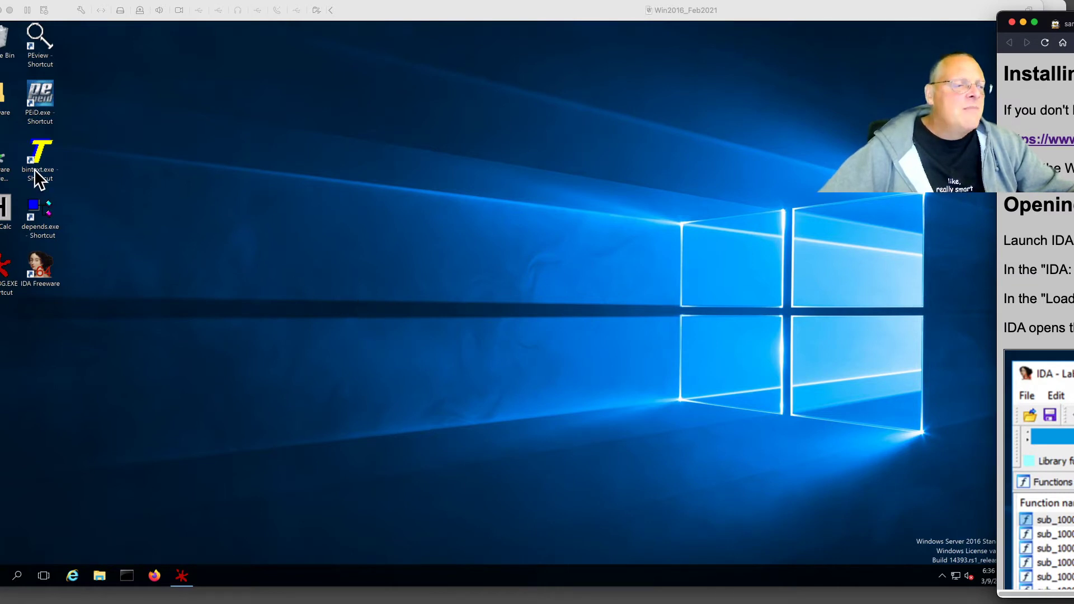
click(121, 200)
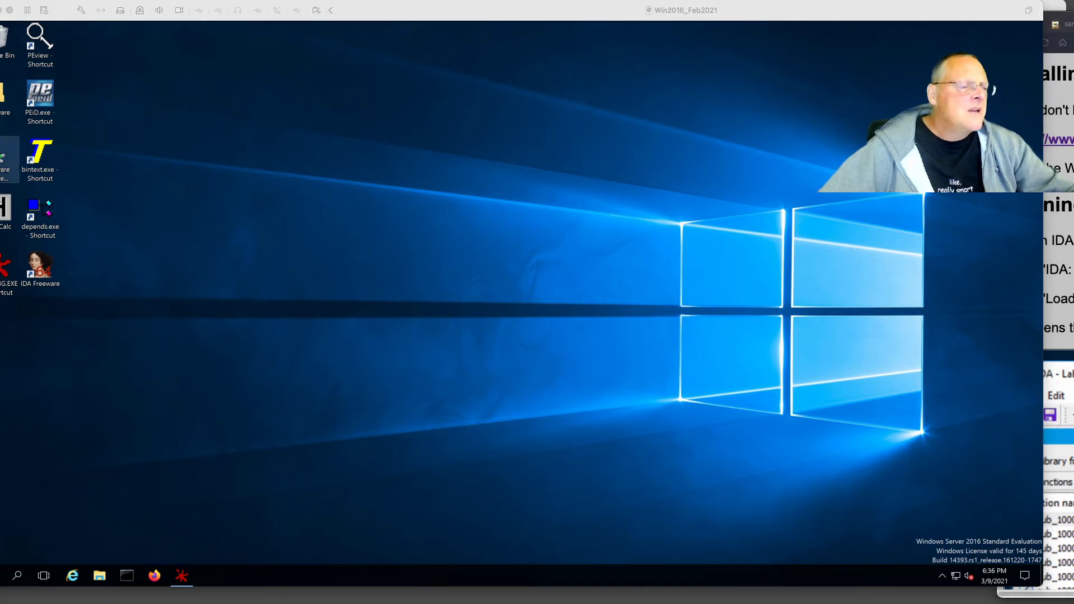
click(5, 545)
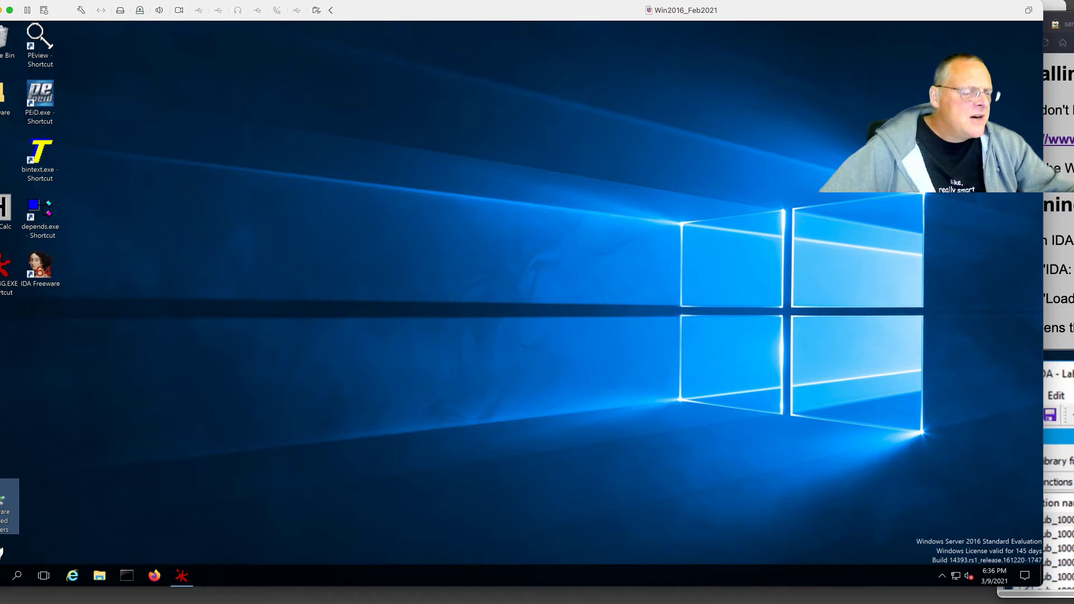
drag(485, 19, 508, 10)
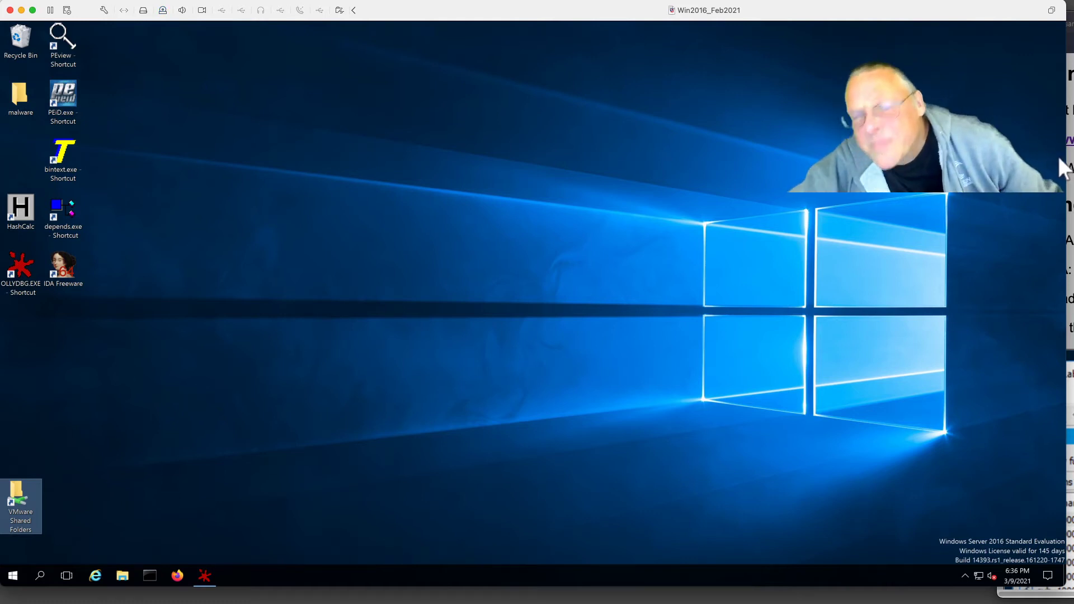
Move the VMware Shared Folders desktop icon into the slot above HashCalc.
click(267, 333)
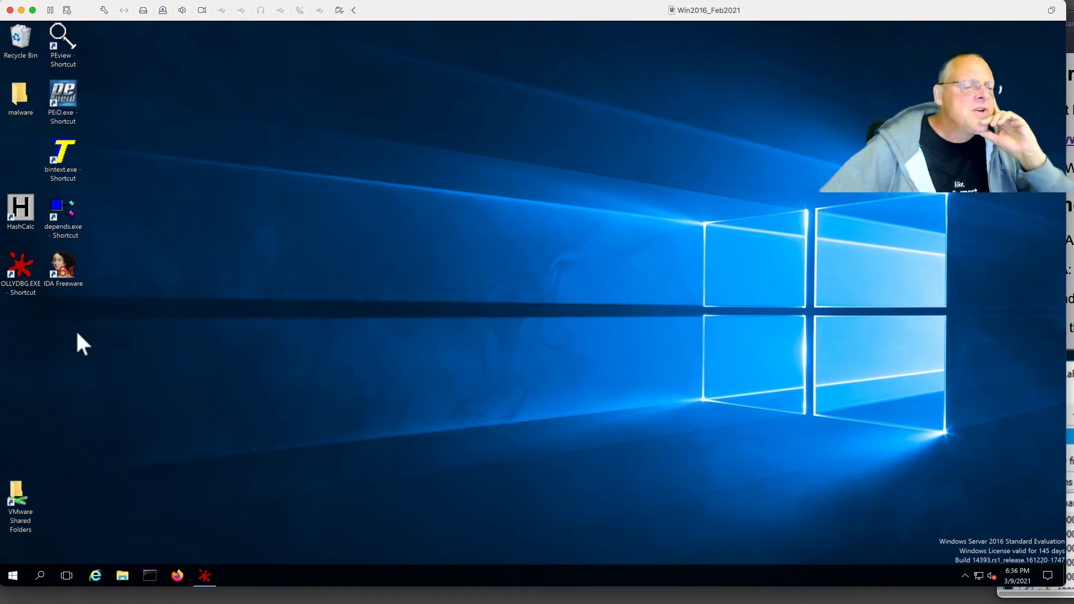
drag(15, 488, 44, 231)
drag(25, 155, 23, 150)
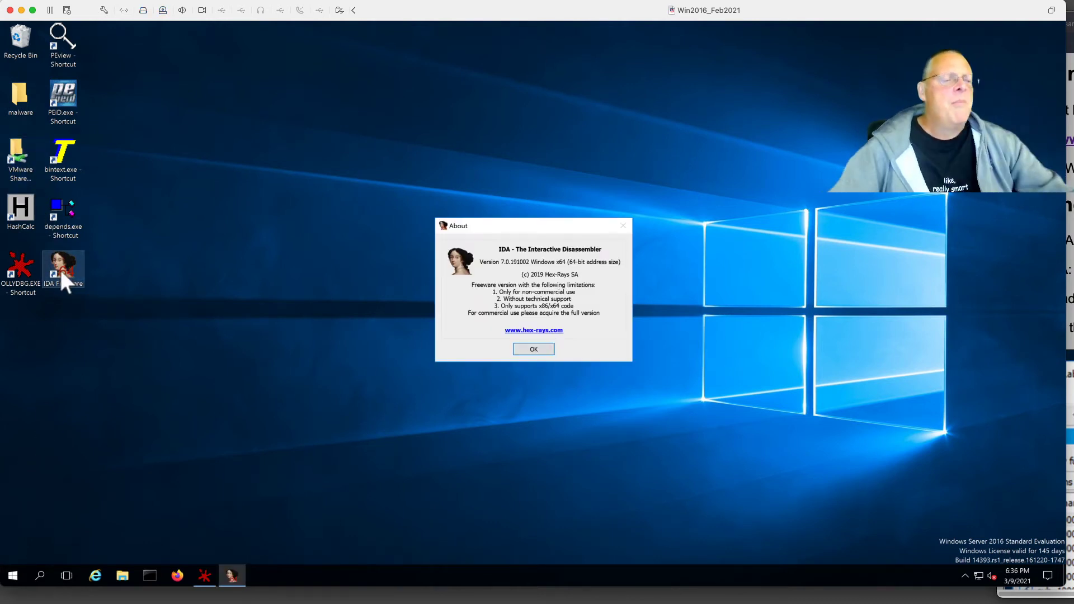
Dismiss the About box and reopen recent Lab05-01.dll, loading it with default PE settings.
click(533, 350)
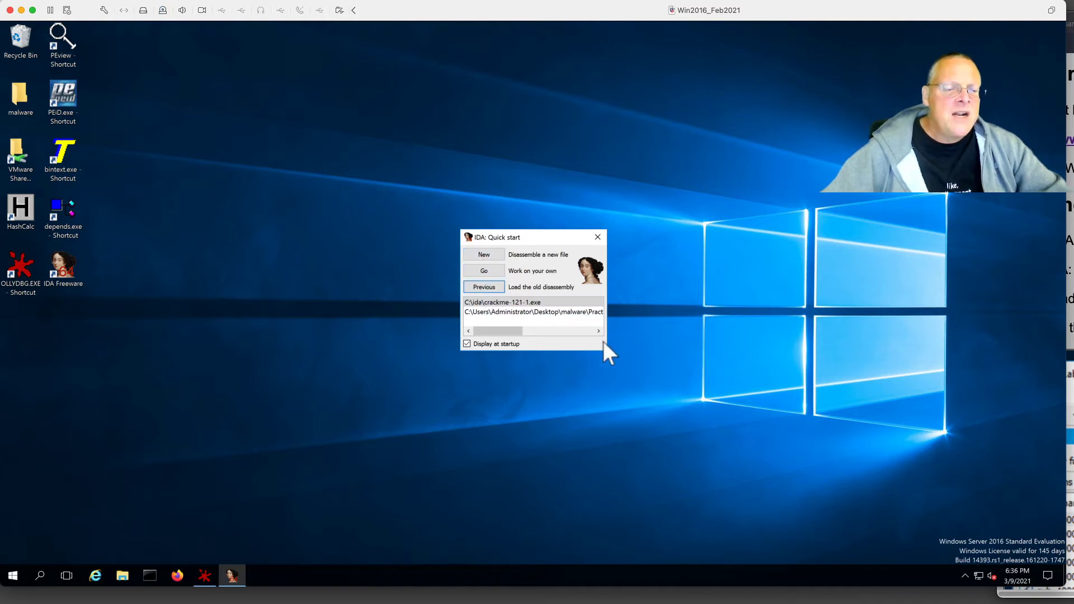
drag(605, 352, 869, 353)
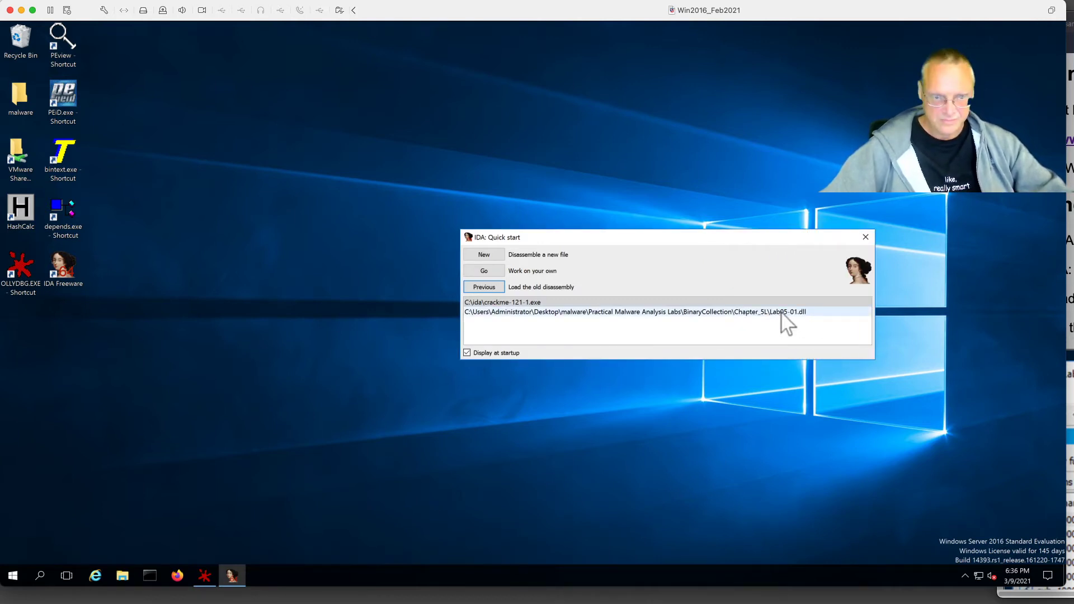
double_click(780, 311)
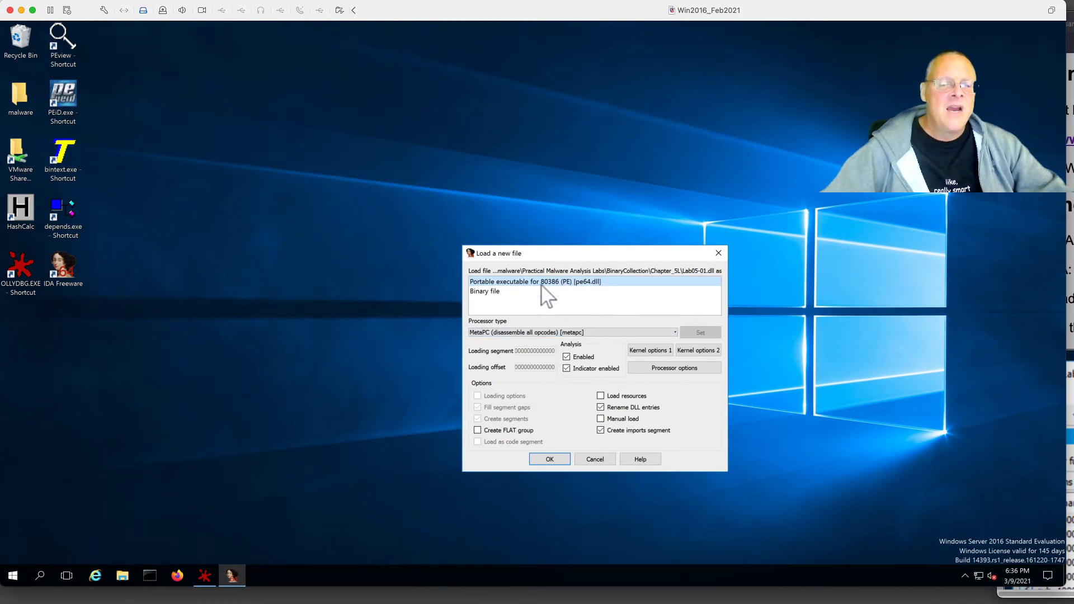
drag(532, 250, 455, 229)
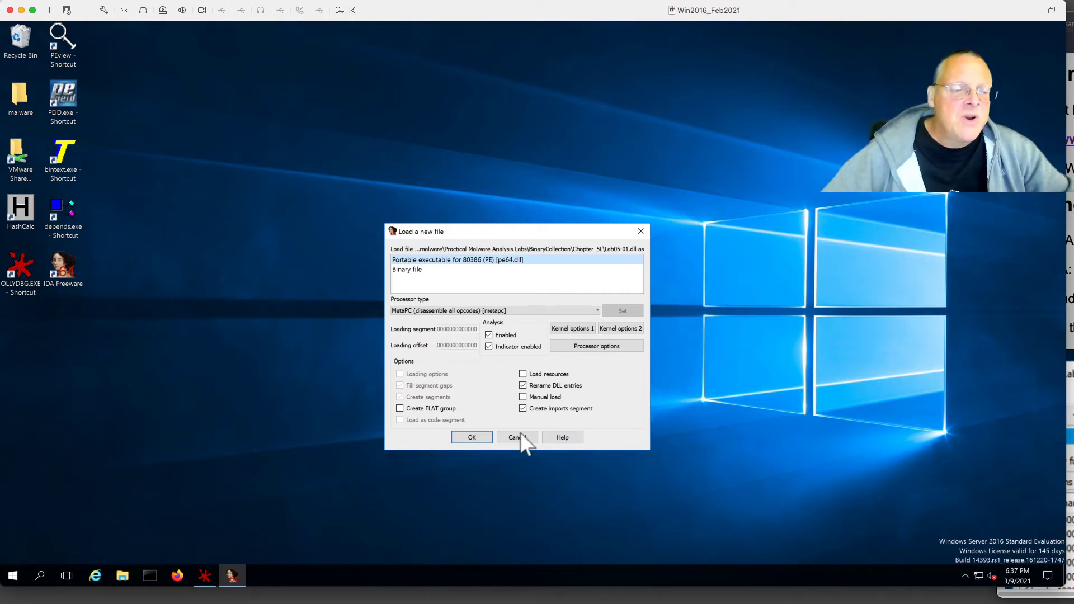
click(475, 438)
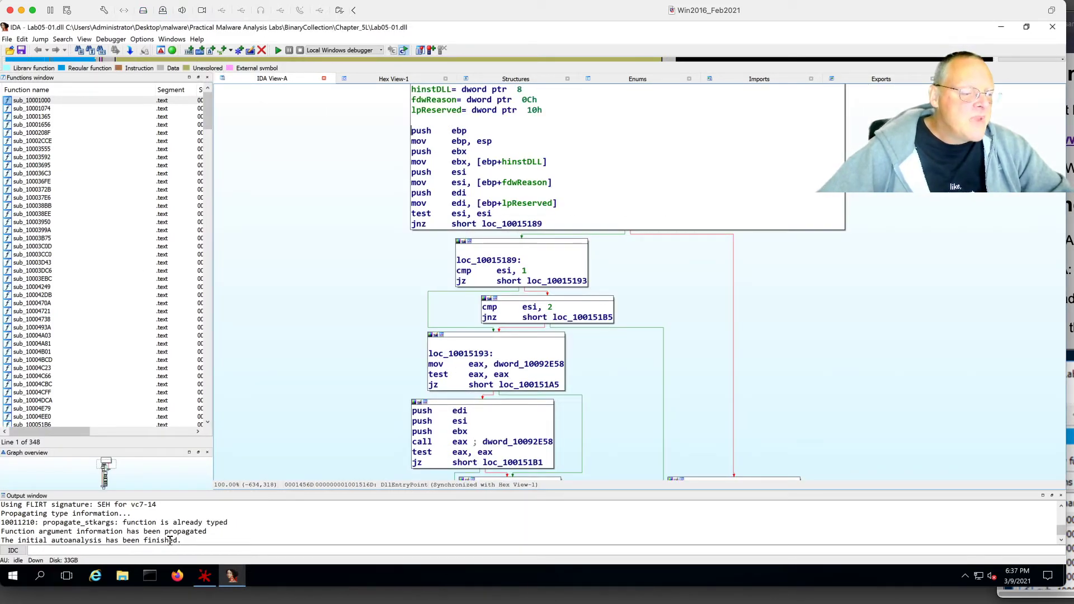
Pan the DllEntryPoint graph down through loc_100151AF and loc_100151D1 to the loc_10015203 return block.
drag(181, 540, 14, 539)
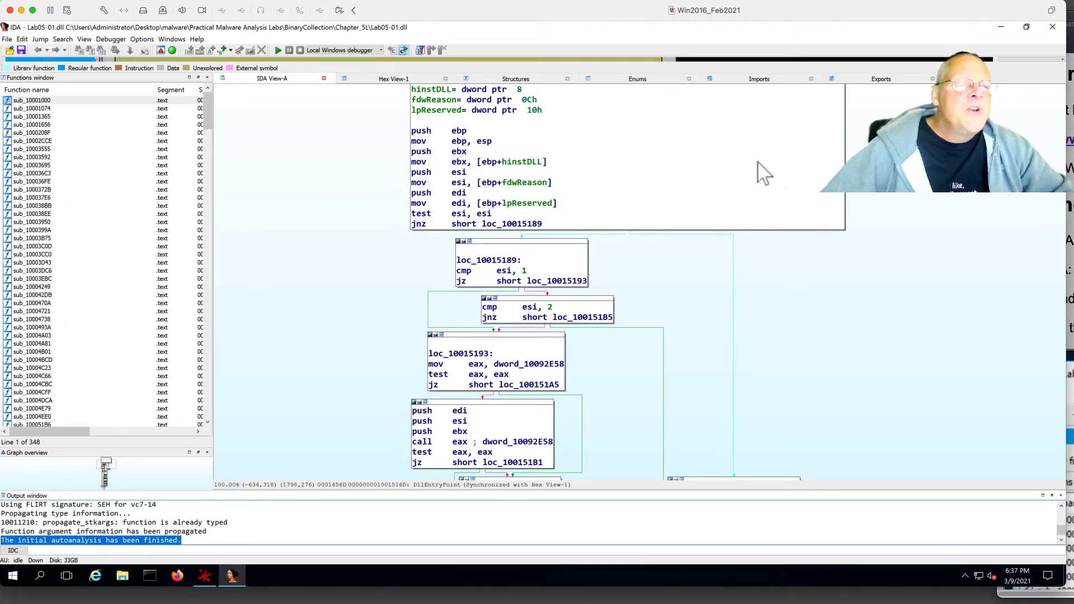
drag(917, 193, 863, 321)
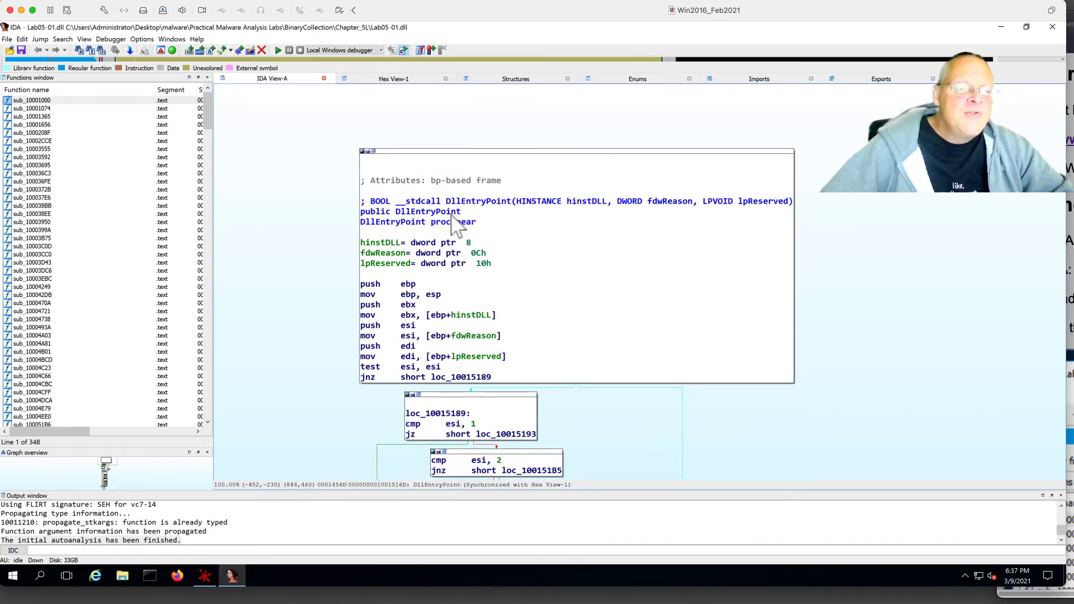
drag(904, 360, 923, 202)
drag(837, 364, 860, 243)
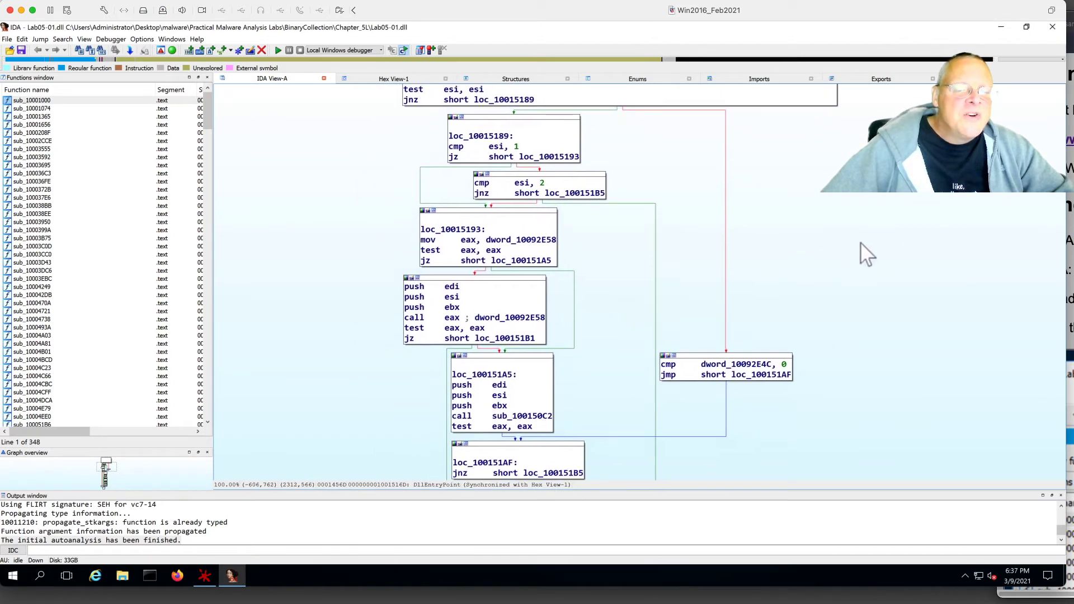
drag(836, 340, 834, 196)
drag(774, 407, 715, 179)
drag(669, 398, 649, 177)
drag(656, 368, 681, 172)
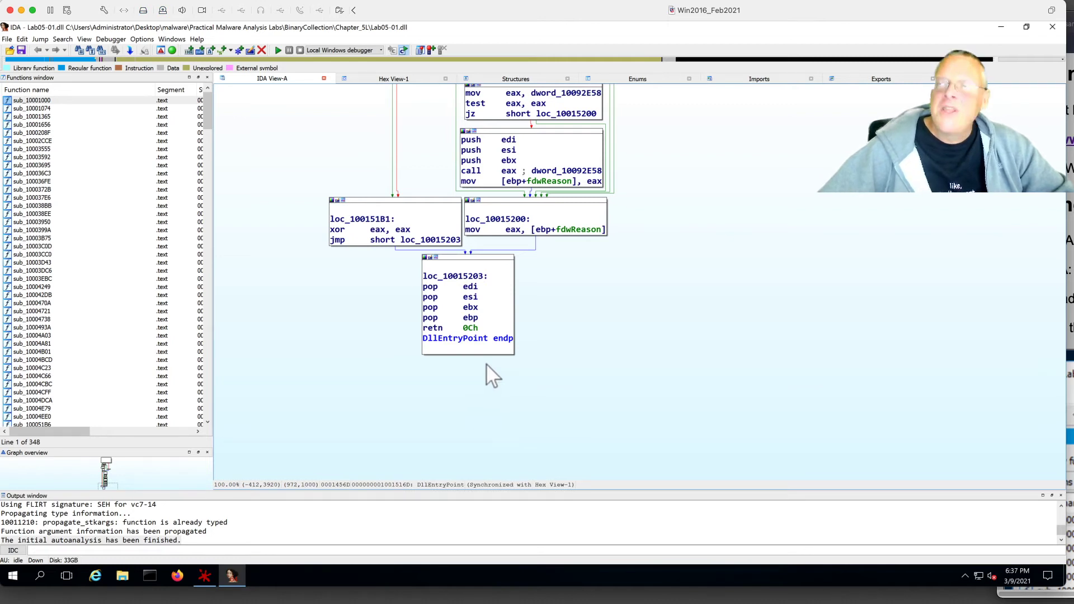
Pan back up above the return block, check the lab page, and refocus IDA.
drag(786, 285, 783, 478)
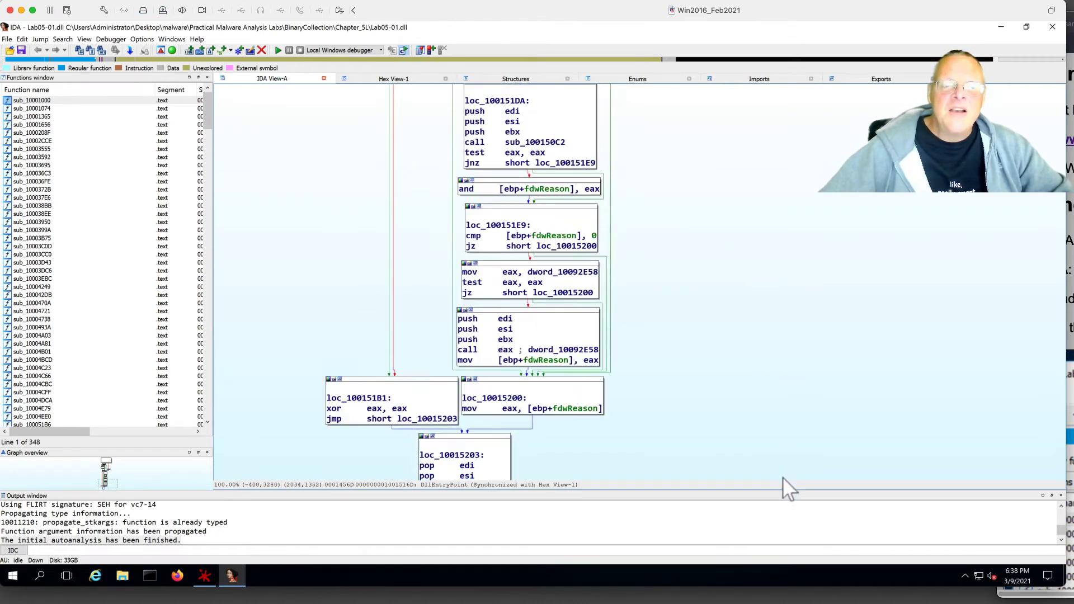
drag(724, 206, 730, 361)
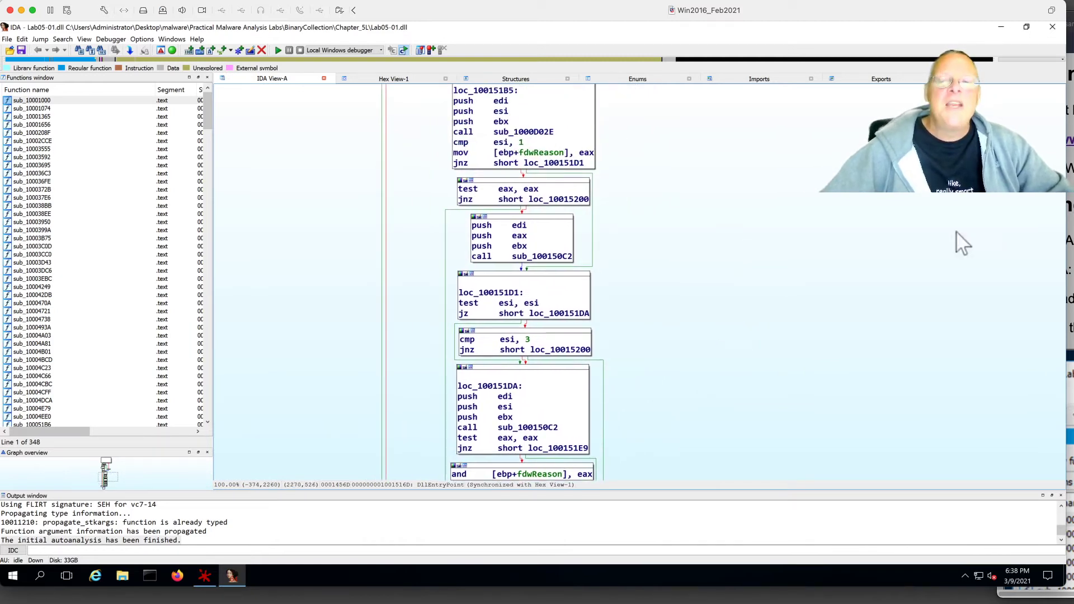
click(1069, 241)
scroll(1040, 336, down, 5)
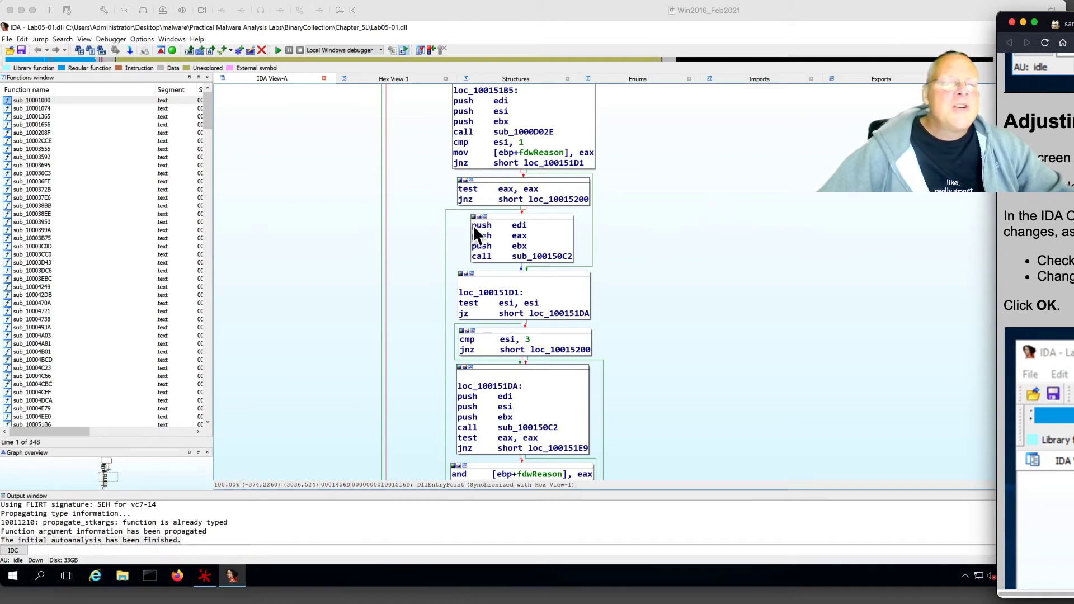
click(279, 155)
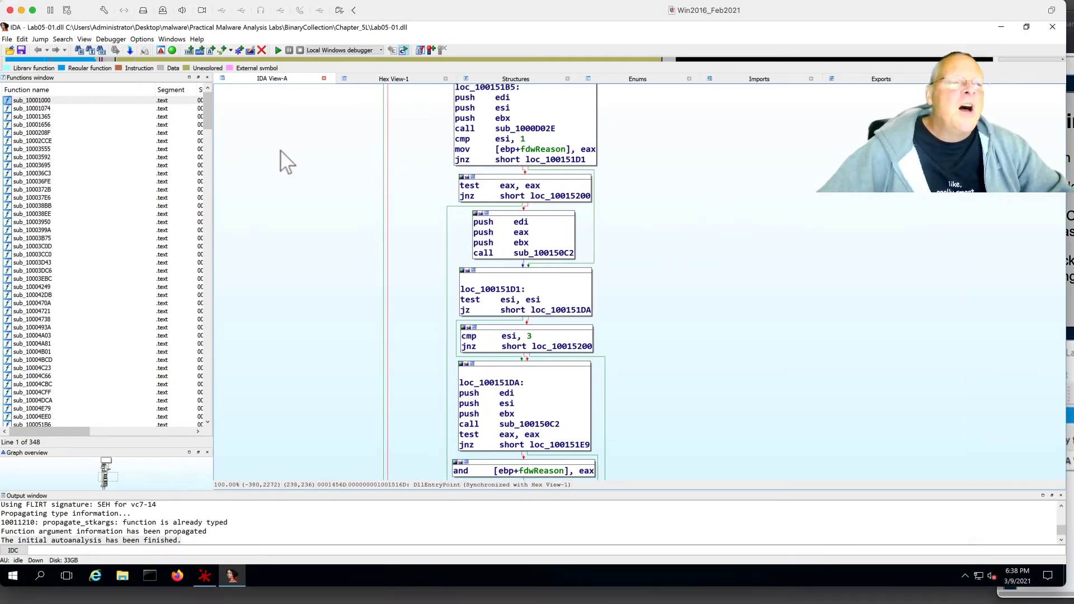
Enable line prefixes and 6 opcode bytes in the IDA Options dialog.
click(139, 39)
click(152, 52)
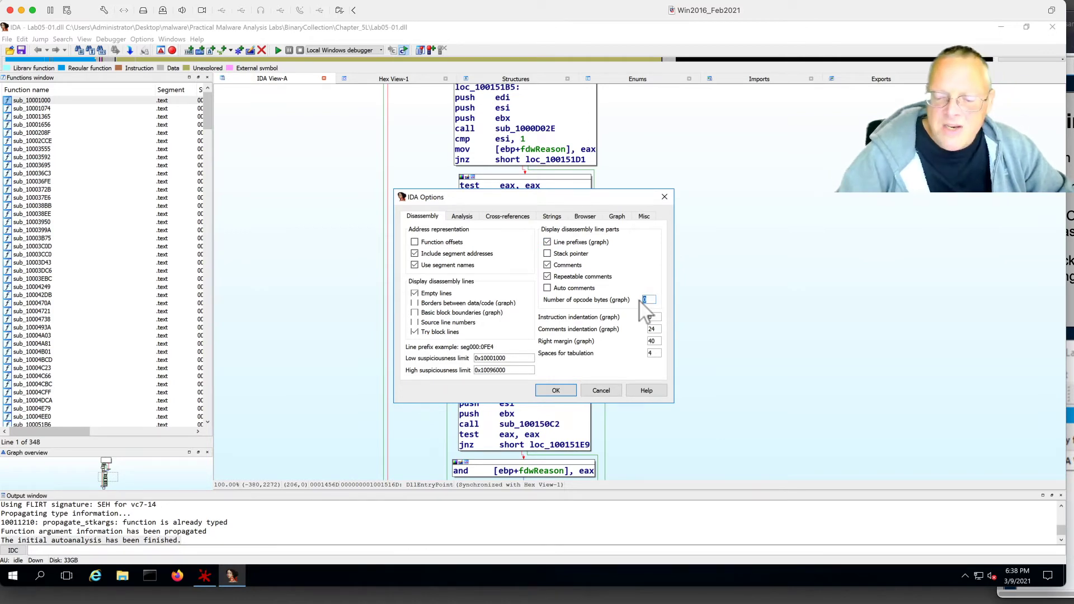
click(556, 390)
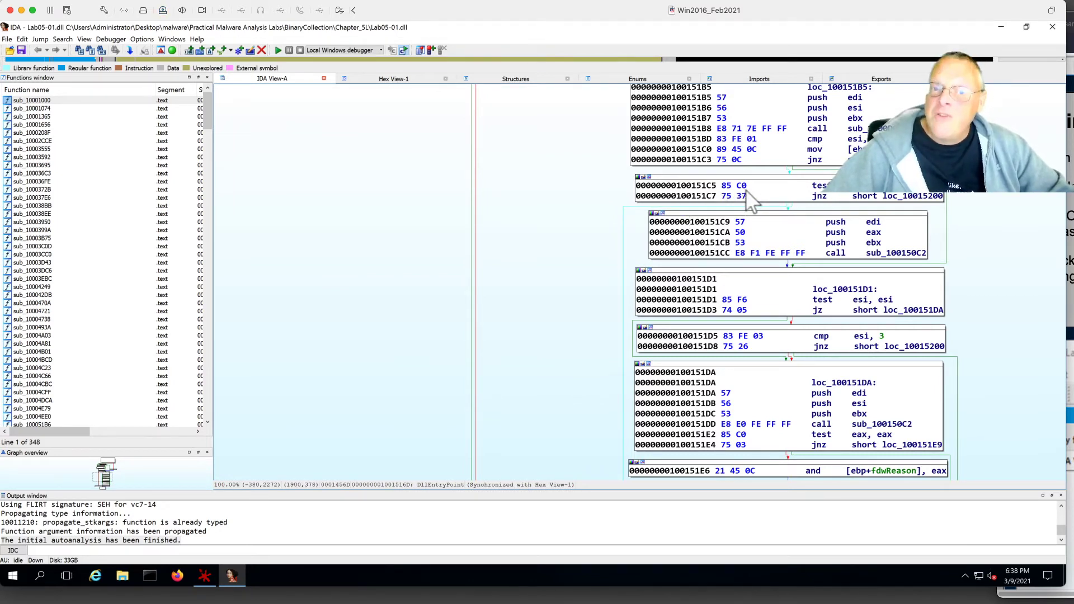
Read further down the lab instructions, then return to the IDA window.
click(1069, 336)
scroll(1041, 336, down, 5)
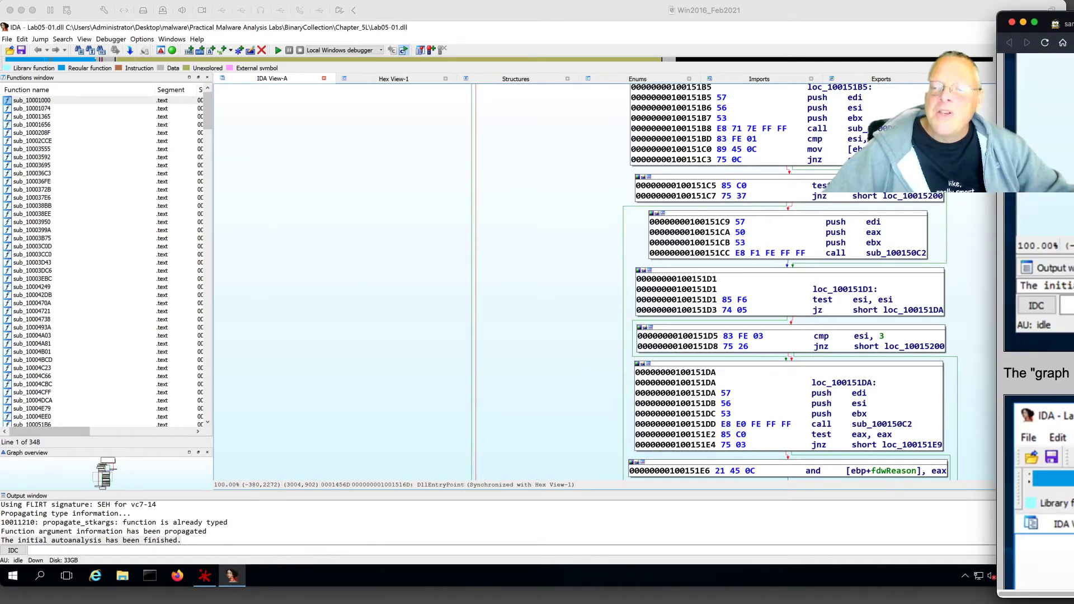
scroll(1039, 335, down, 5)
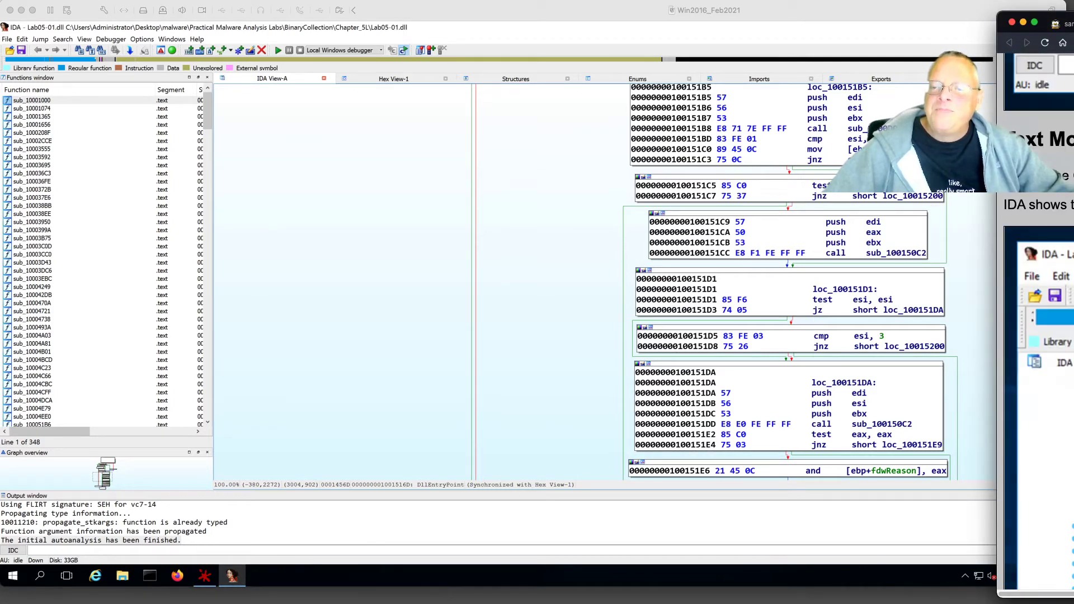
click(540, 227)
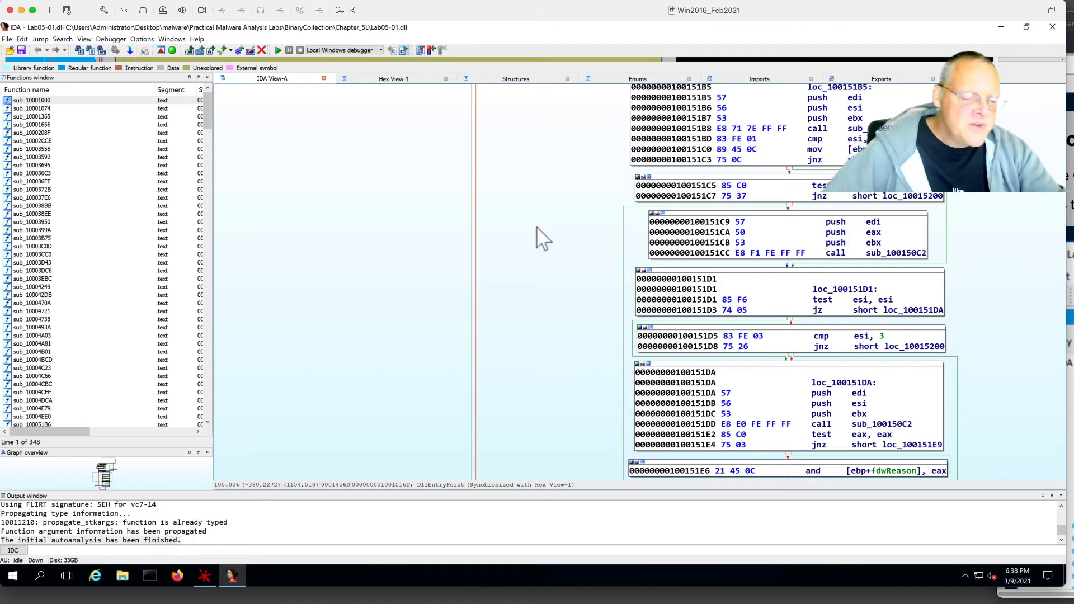
Toggle DllEntryPoint to the linear .text listing, then slide the lab page aside and refocus the VM.
key(space)
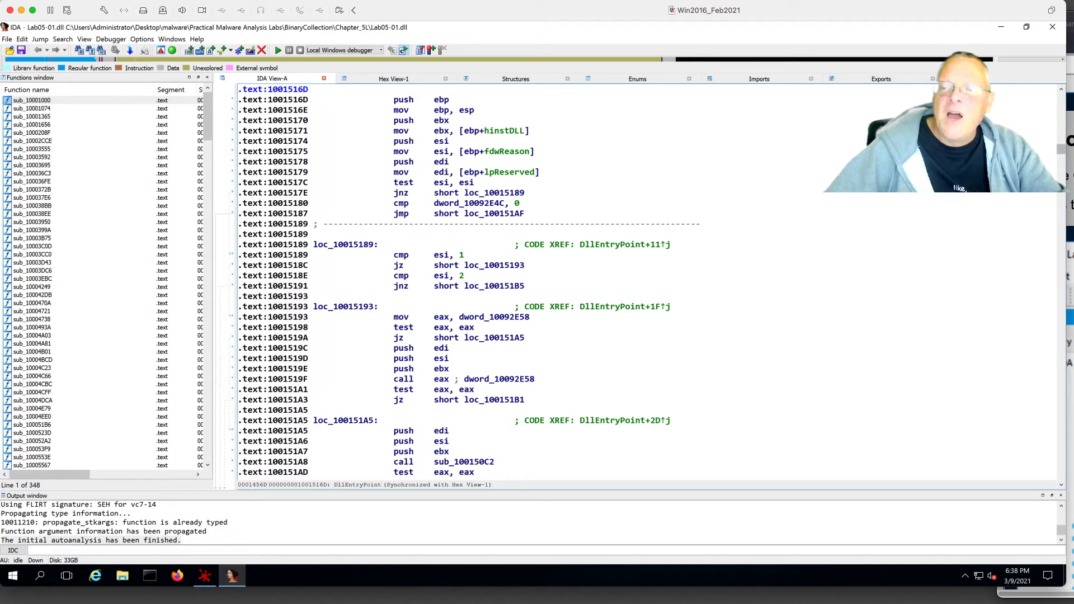
key(super+Tab)
scroll(1039, 375, down, 5)
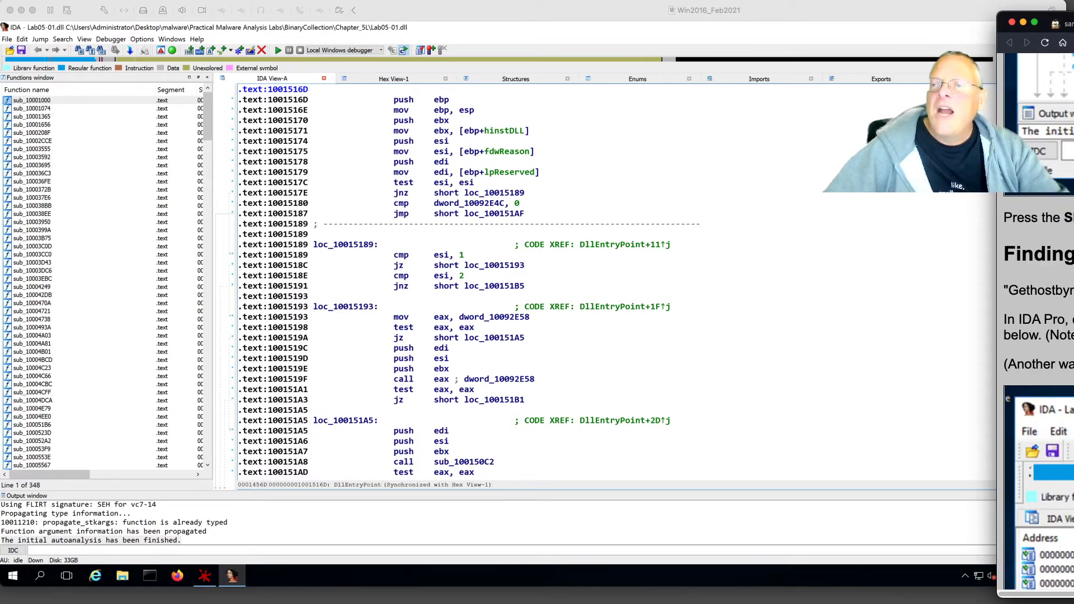
drag(1046, 19, 1073, 17)
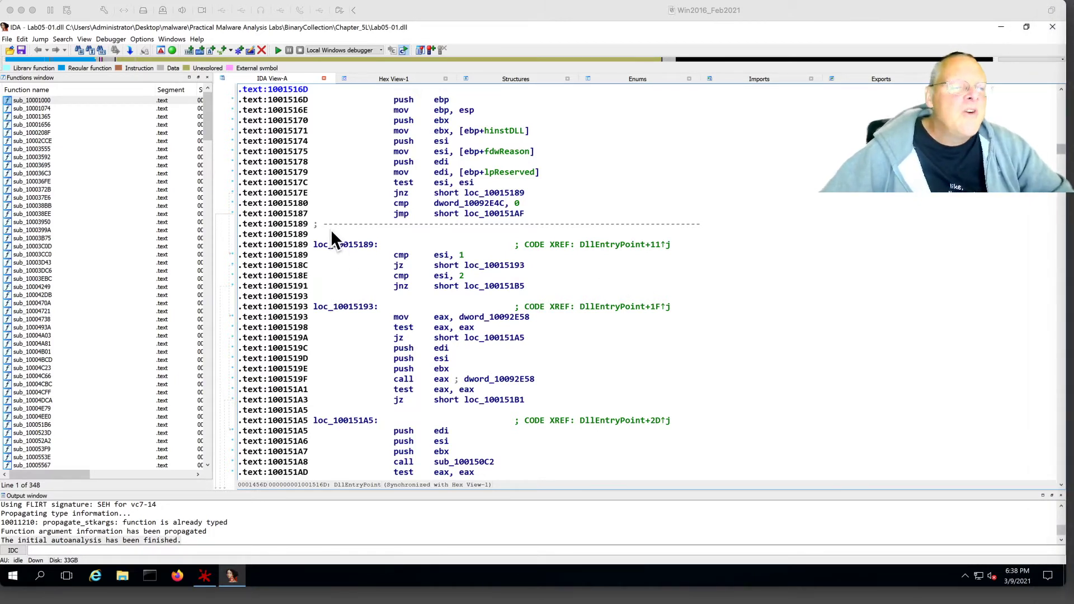
click(619, 139)
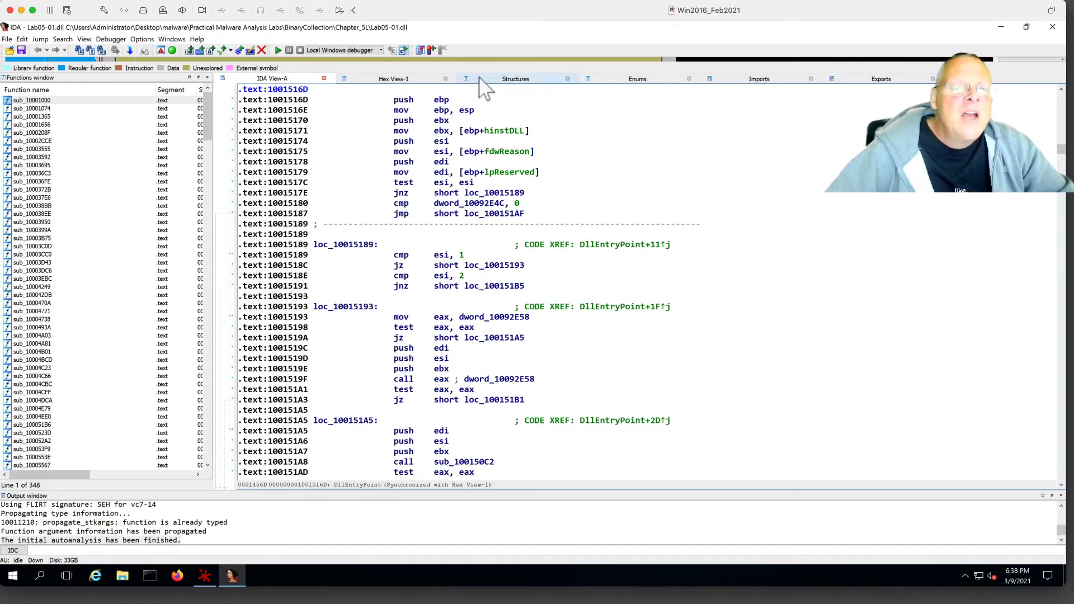
Reopen the Functions subview from the View menu, scrolling its 348 entries to DllEntryPoint.
click(84, 39)
mouse_move(86, 49)
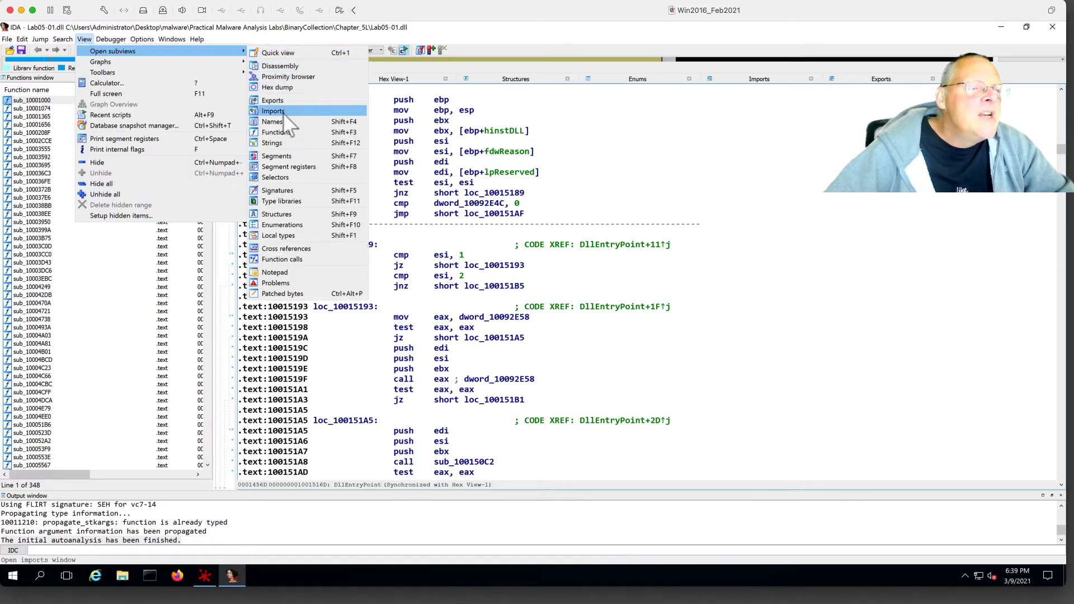
click(281, 132)
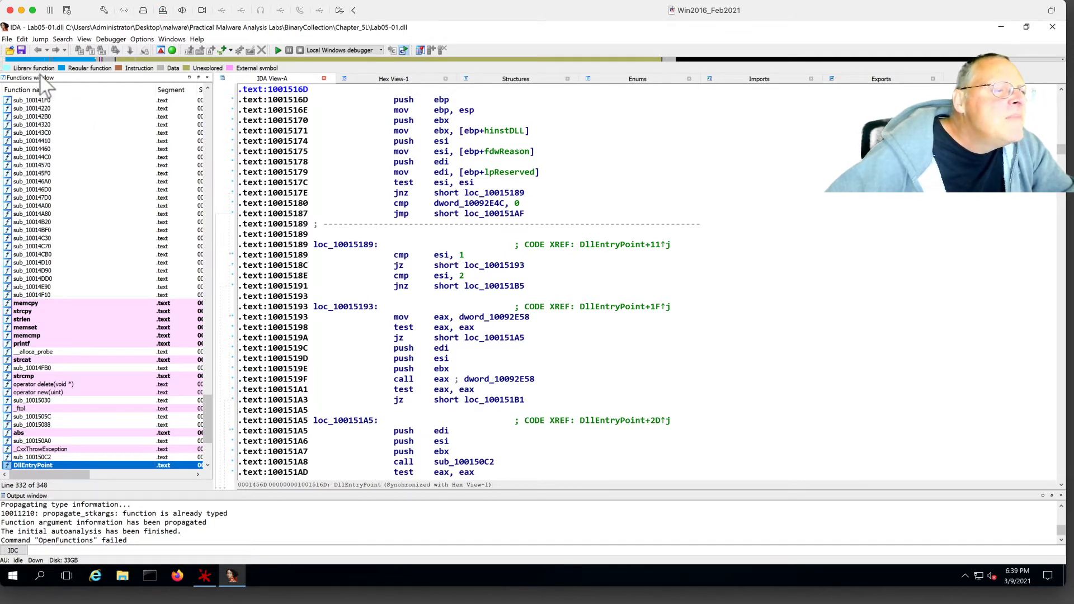
Reopen the Functions list as a maximized floating window sorted by function name.
key(Escape)
key(shift+F3)
drag(196, 88, 263, 86)
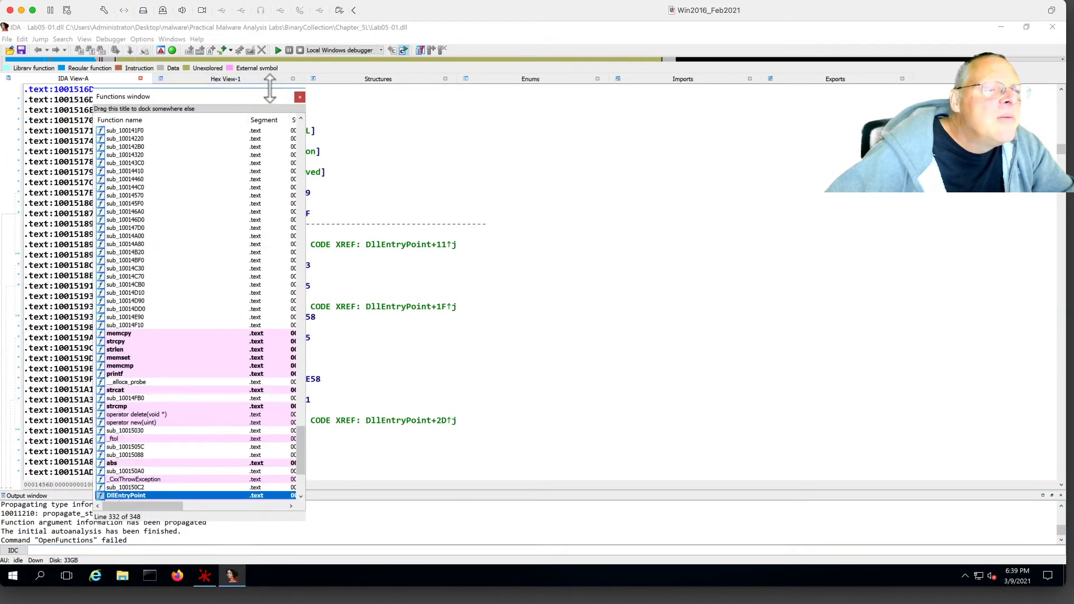
double_click(270, 105)
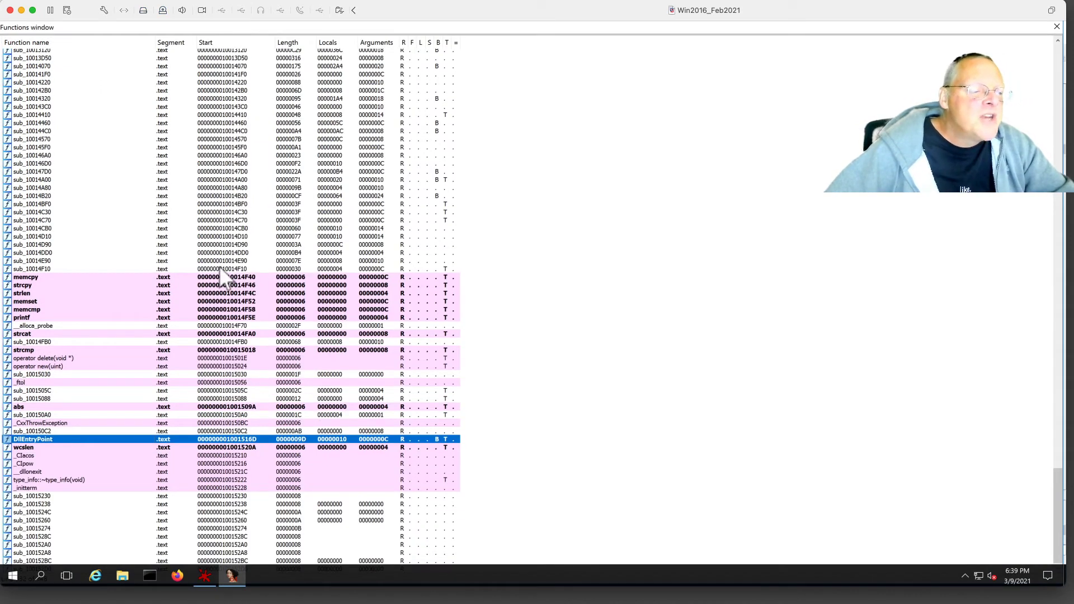
click(51, 44)
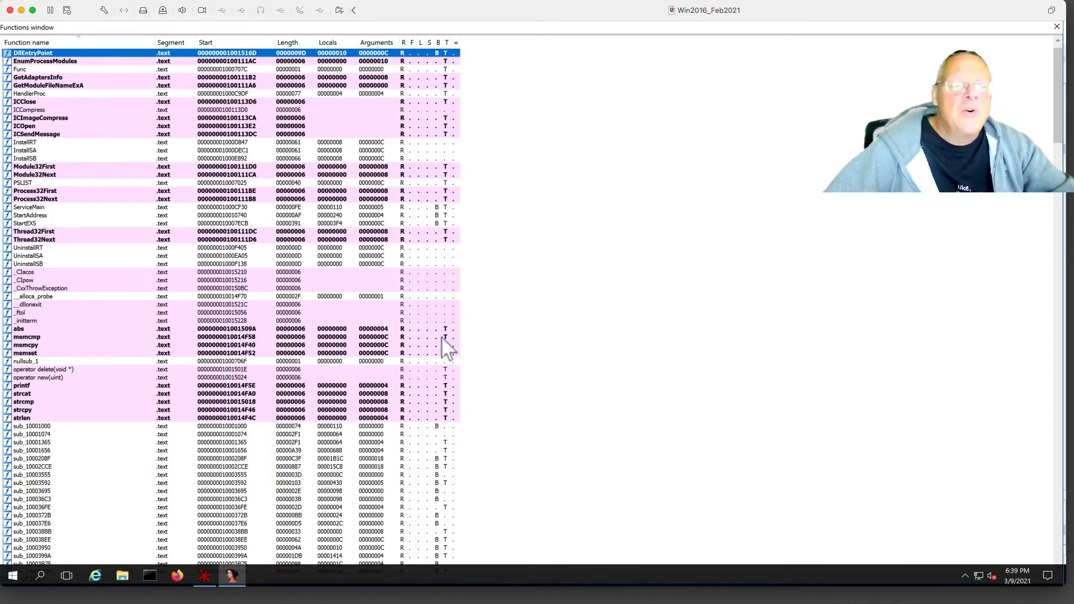
Locate GetAdaptersInfo in the list, then reverse the name sort and jump to the top.
key(g)
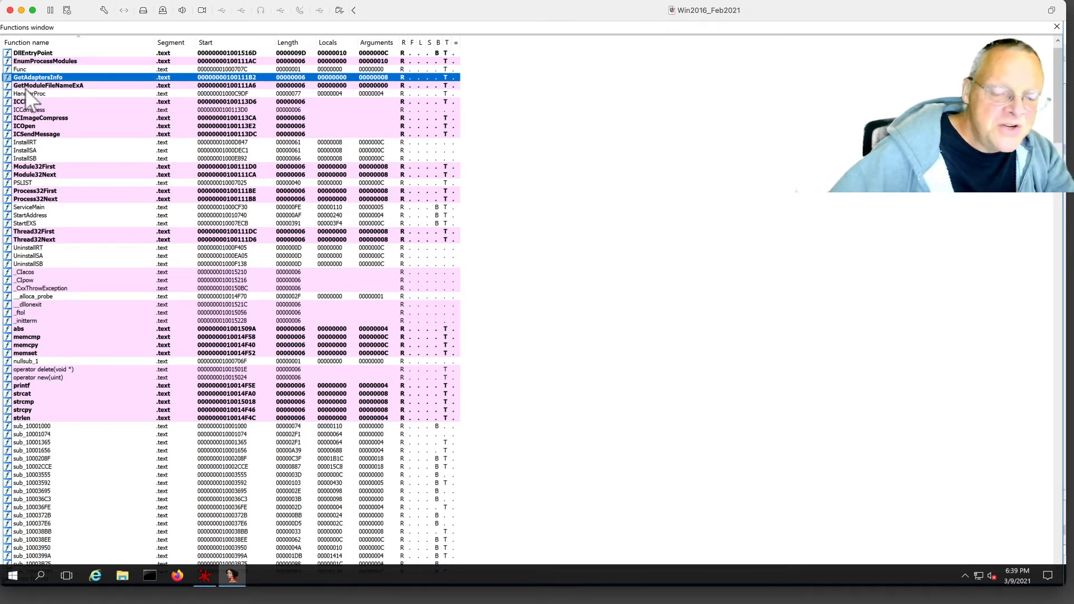
key(Down)
key(Down)
key(Down)
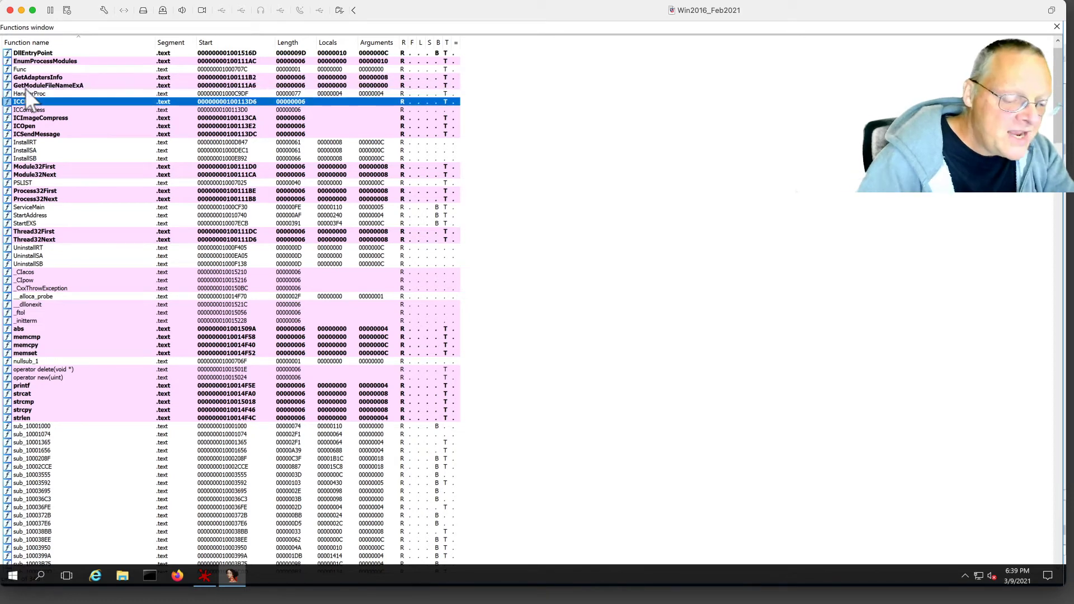
key(Up)
key(Up)
key(Up)
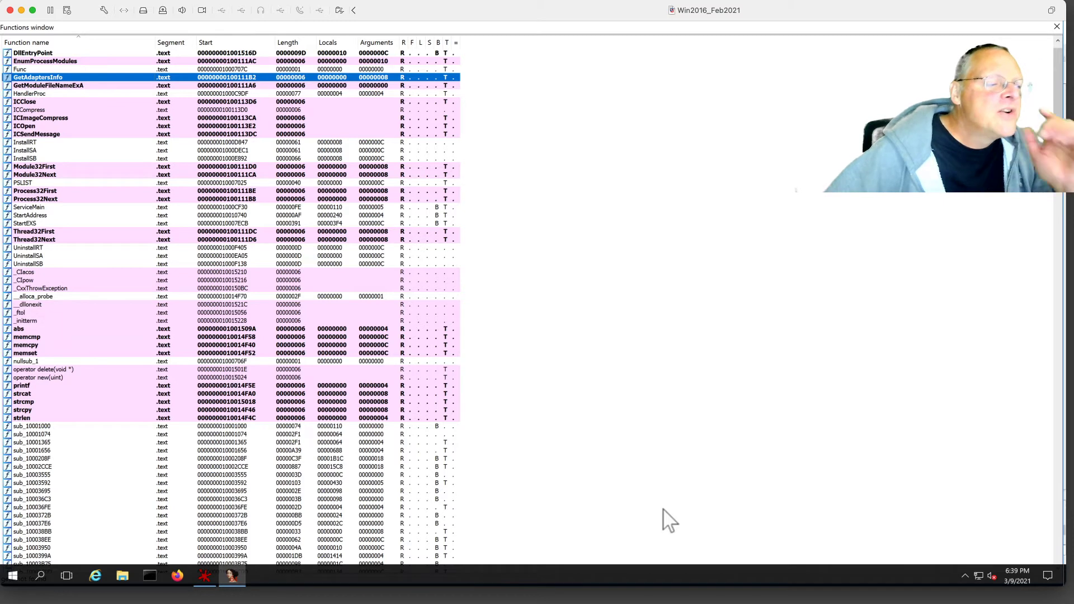
click(60, 43)
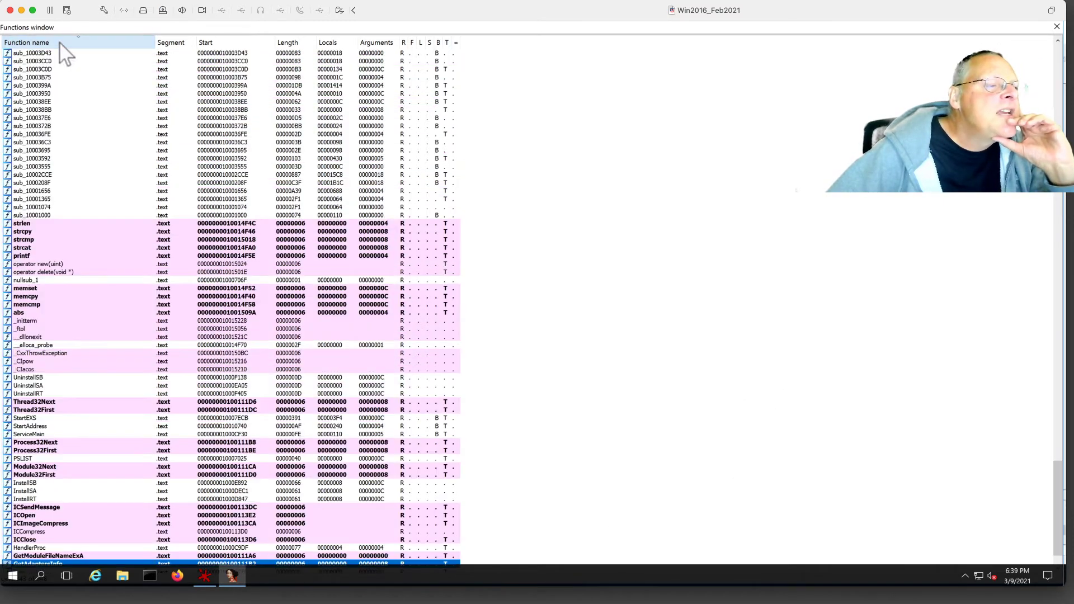
key(Home)
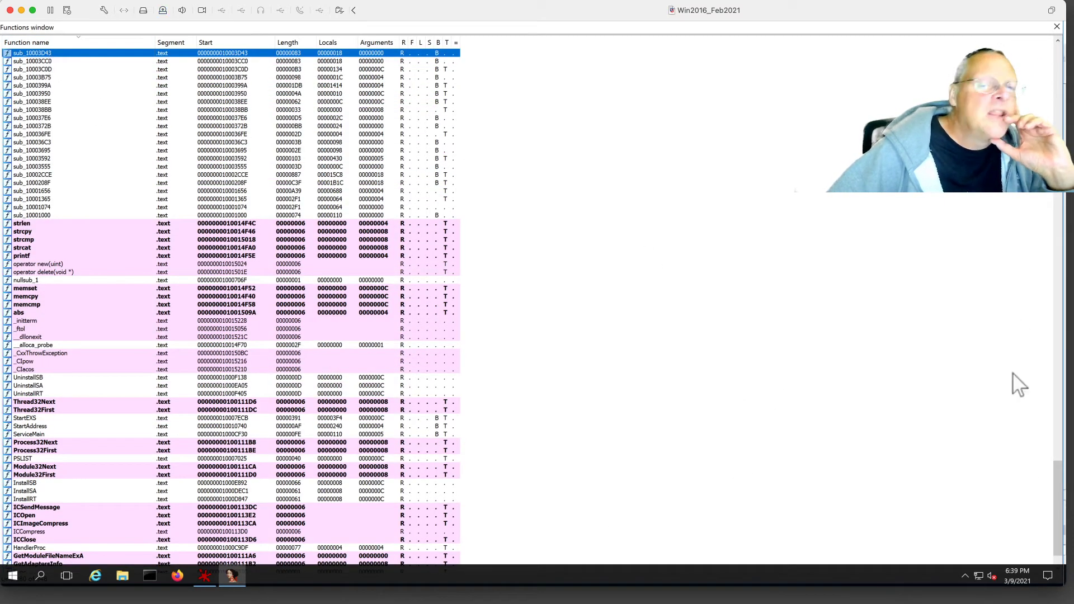
Inspect sub_100152D0 and sub_100152BC, then close the full-screen Functions window.
scroll(1065, 470, up, 1)
drag(1066, 478, 1065, 95)
click(49, 69)
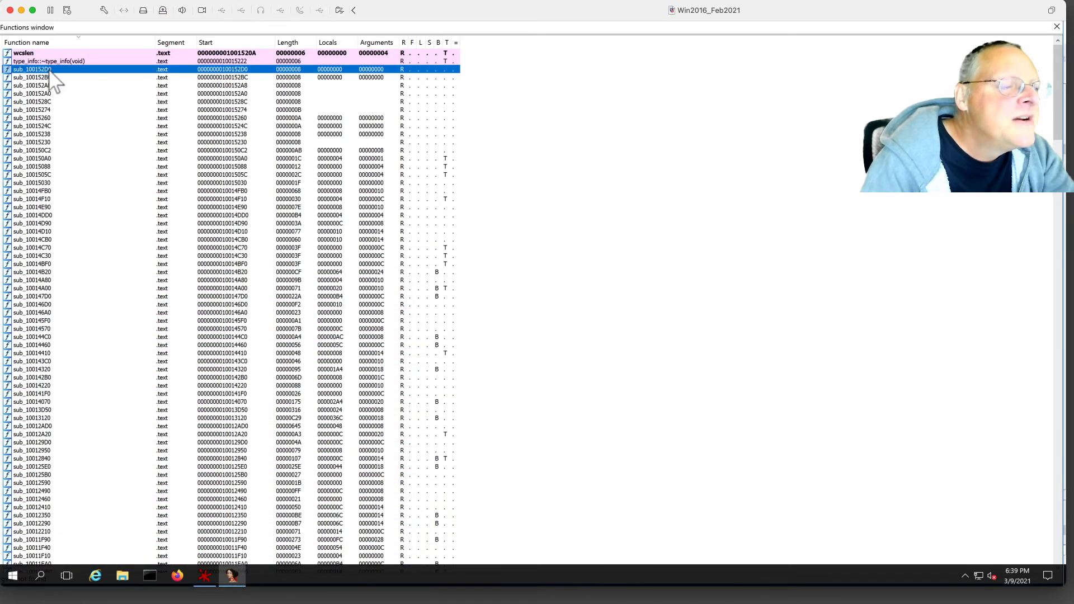
click(39, 78)
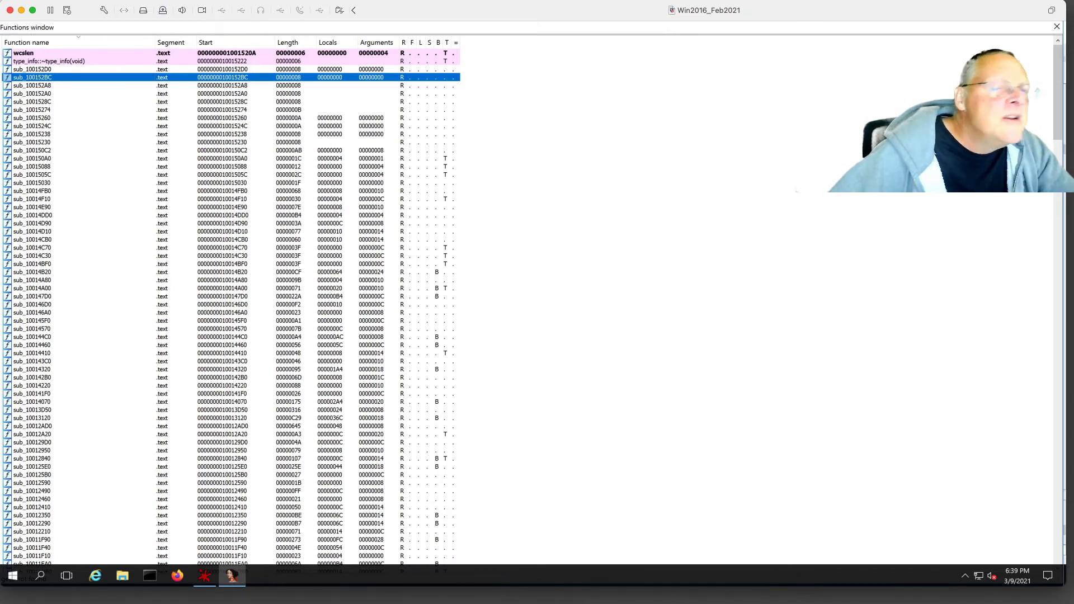
mouse_move(1057, 98)
mouse_down()
mouse_move(1060, 121)
mouse_move(1061, 84)
mouse_up()
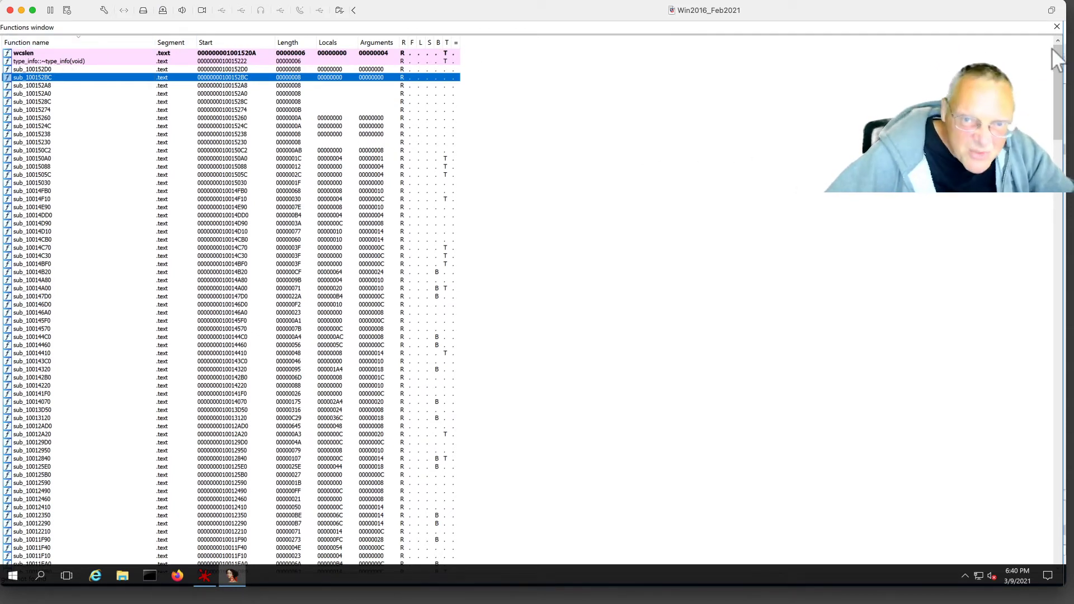
click(1057, 27)
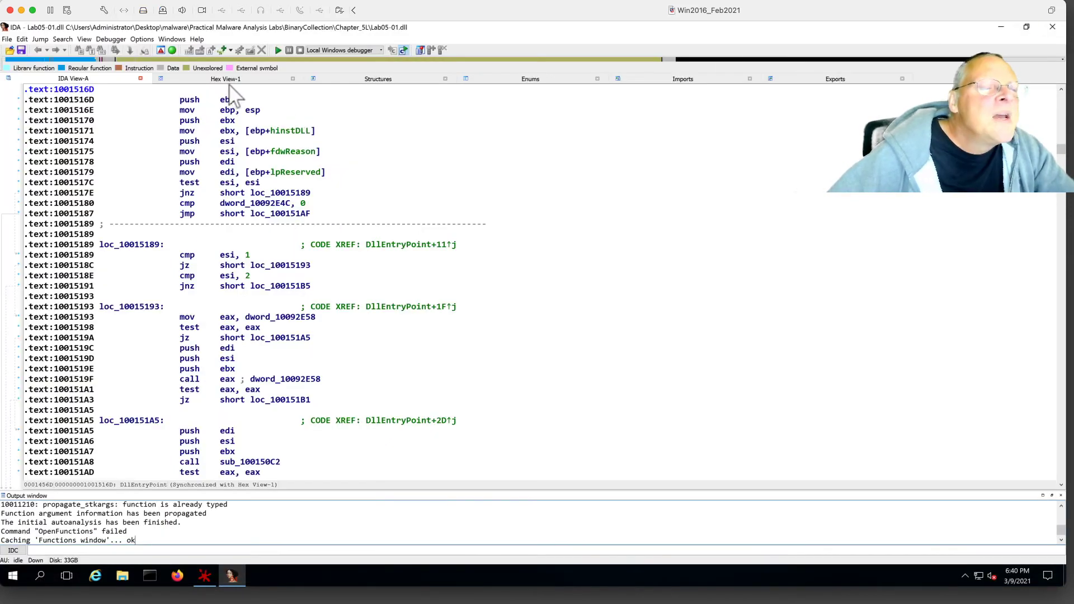
Sort the Imports by name, type 'get' to find gethostbyname, and jump to its .idata entry.
click(684, 79)
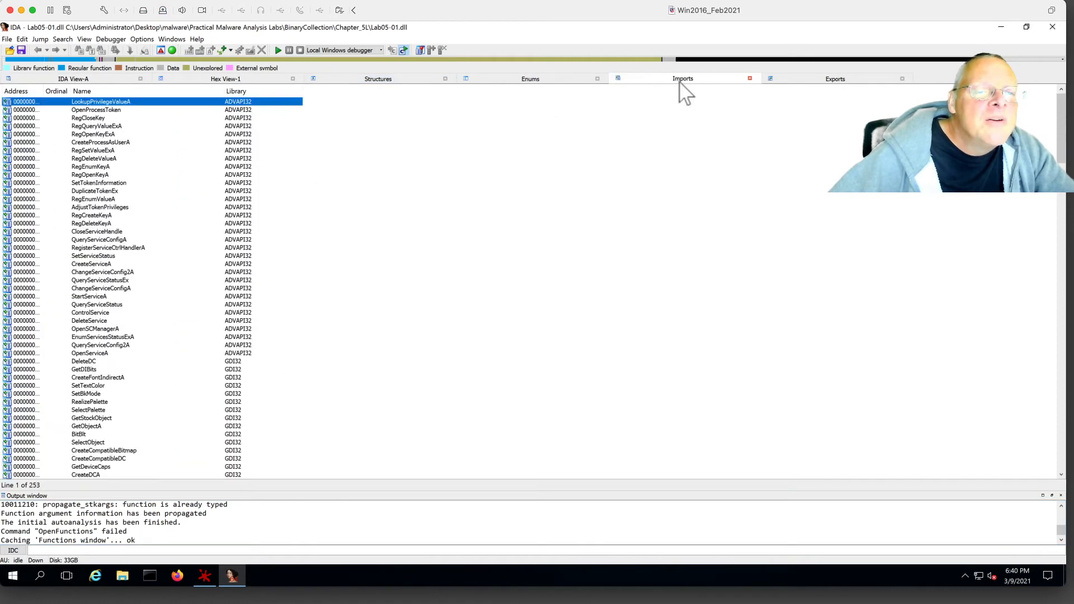
click(103, 91)
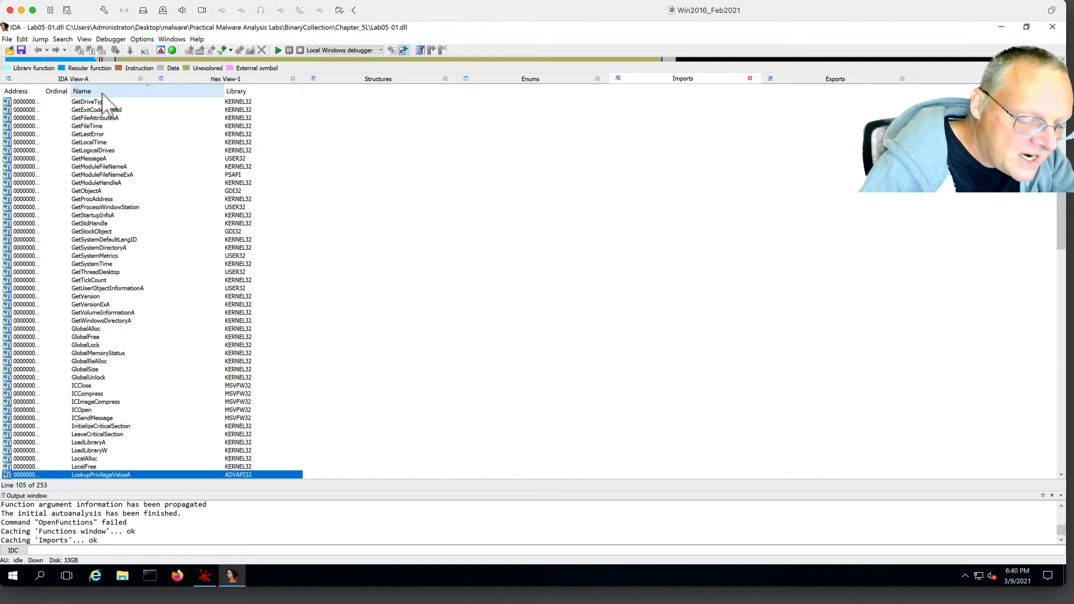
text(get)
scroll(115, 446, down, 3)
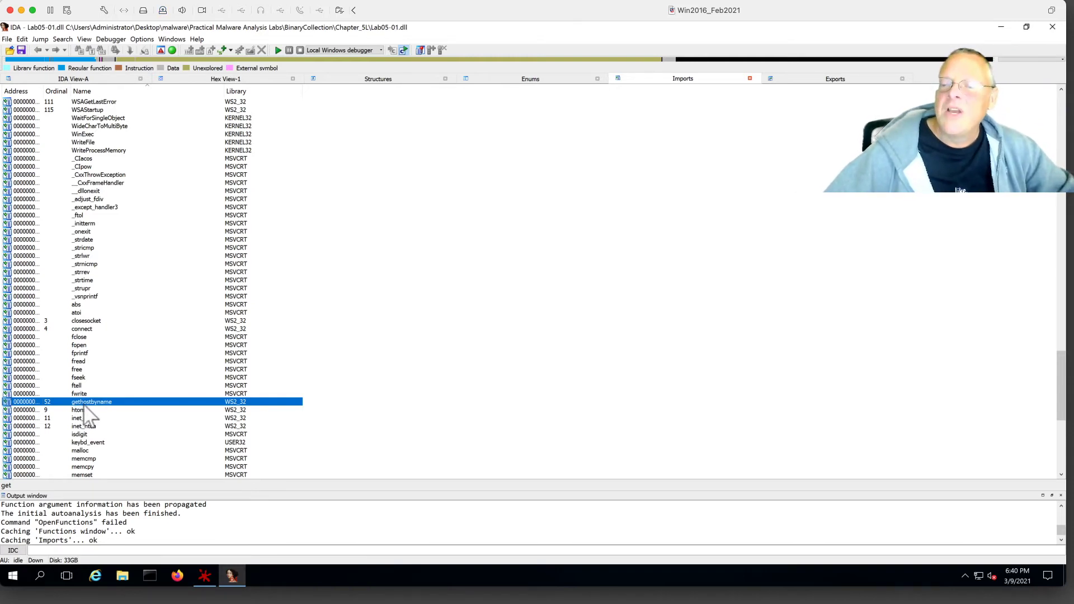
double_click(88, 403)
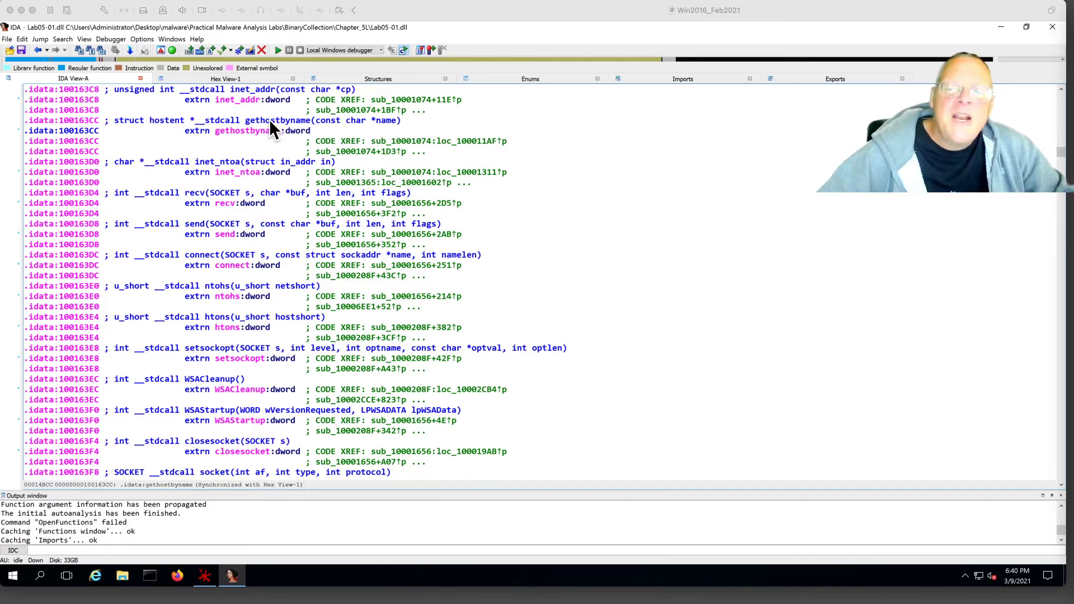
Select gethostbyname, list its 18 cross-references with X, and choose sub_10001656+101.
click(283, 126)
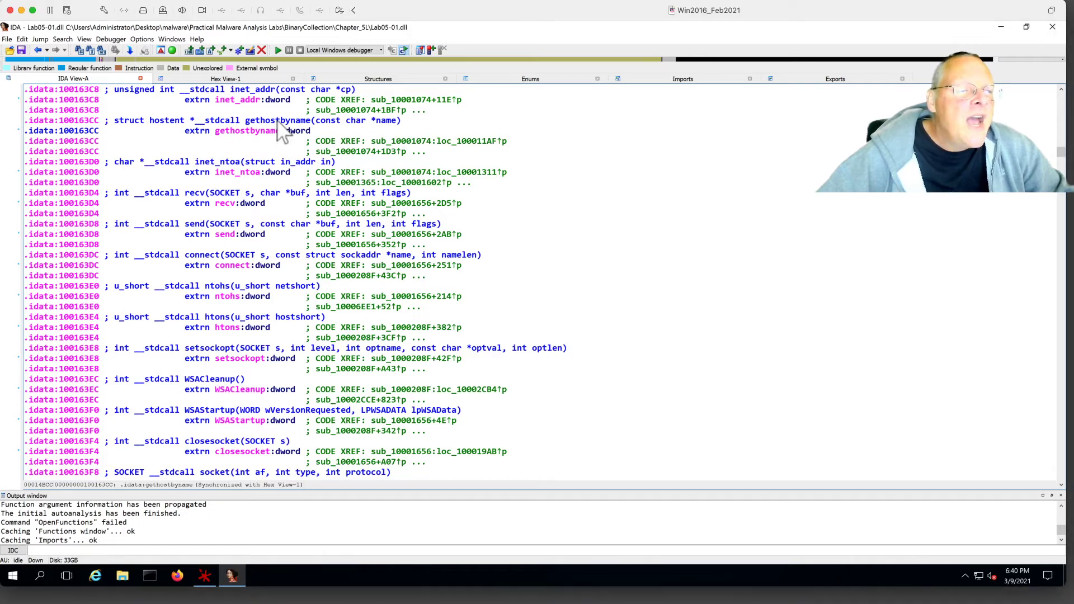
click(277, 125)
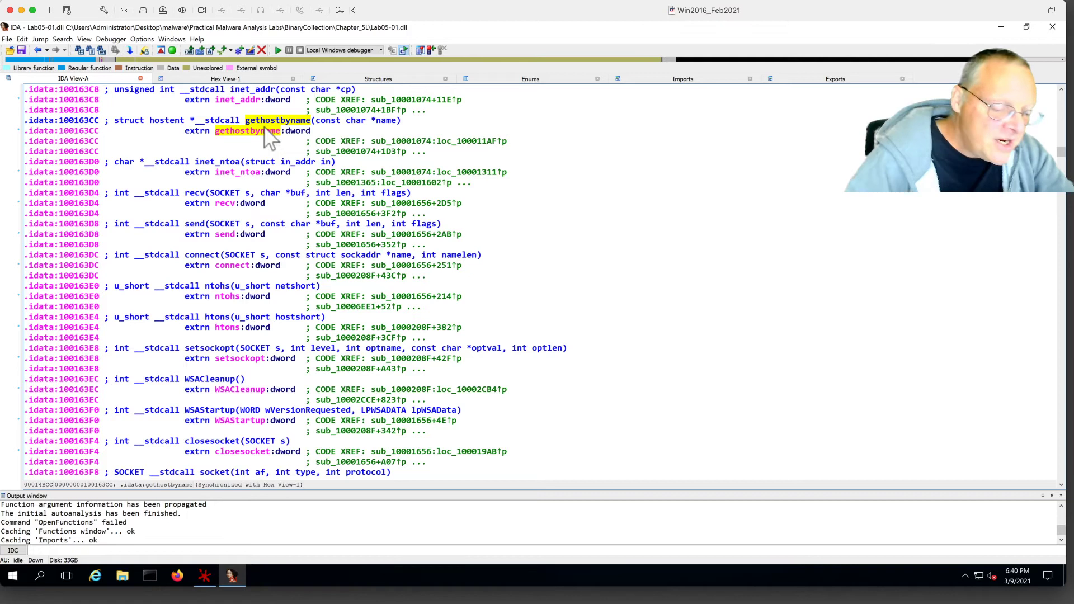
key(x)
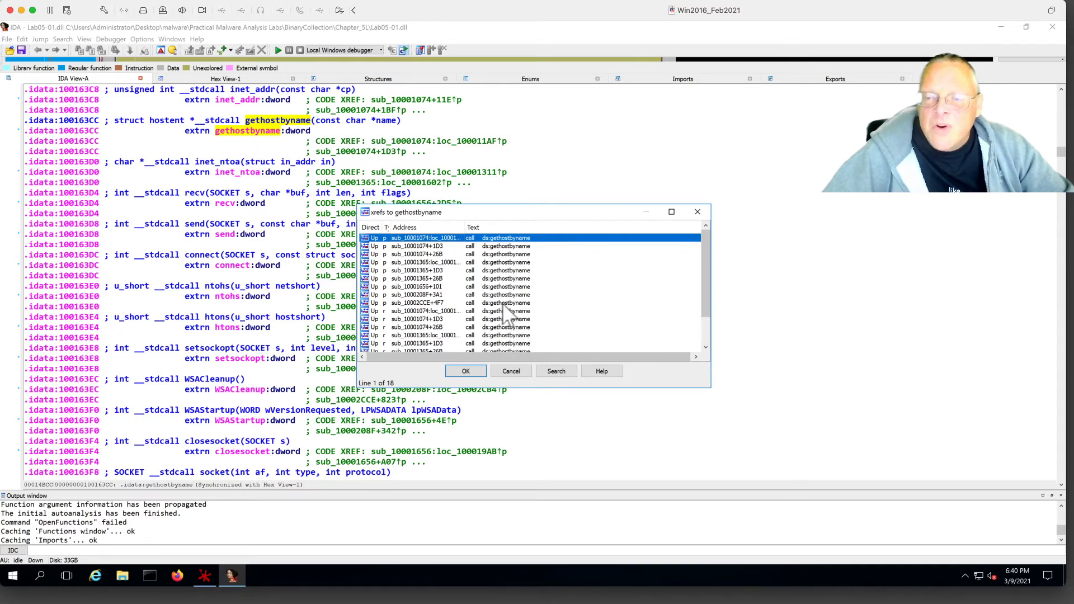
click(425, 287)
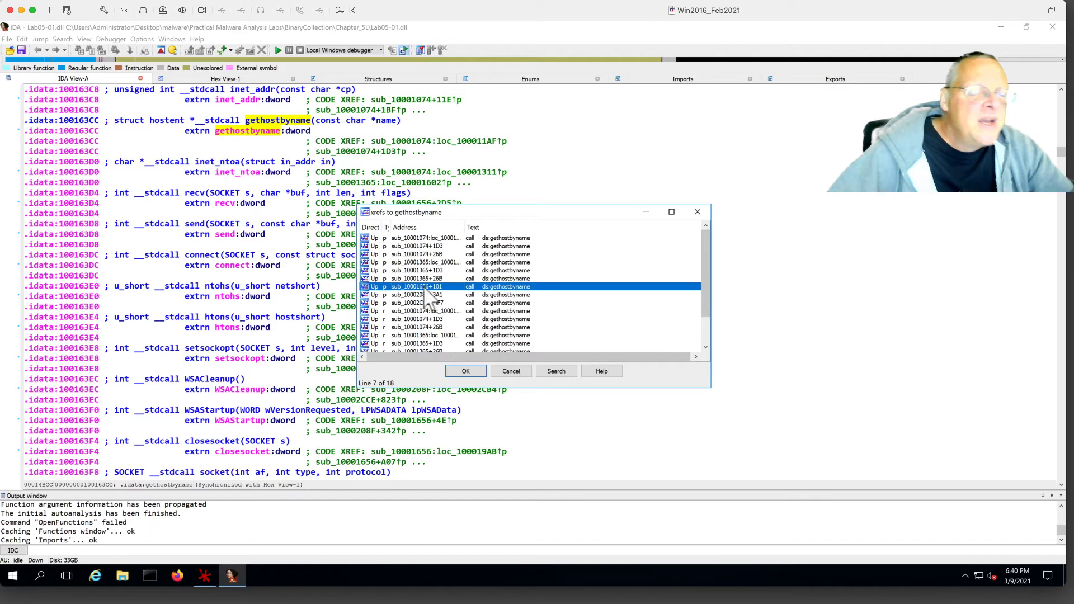
Jump to the gethostbyname call at .text:10001757 and read the hints for gethostbyname and off_10019040.
double_click(425, 288)
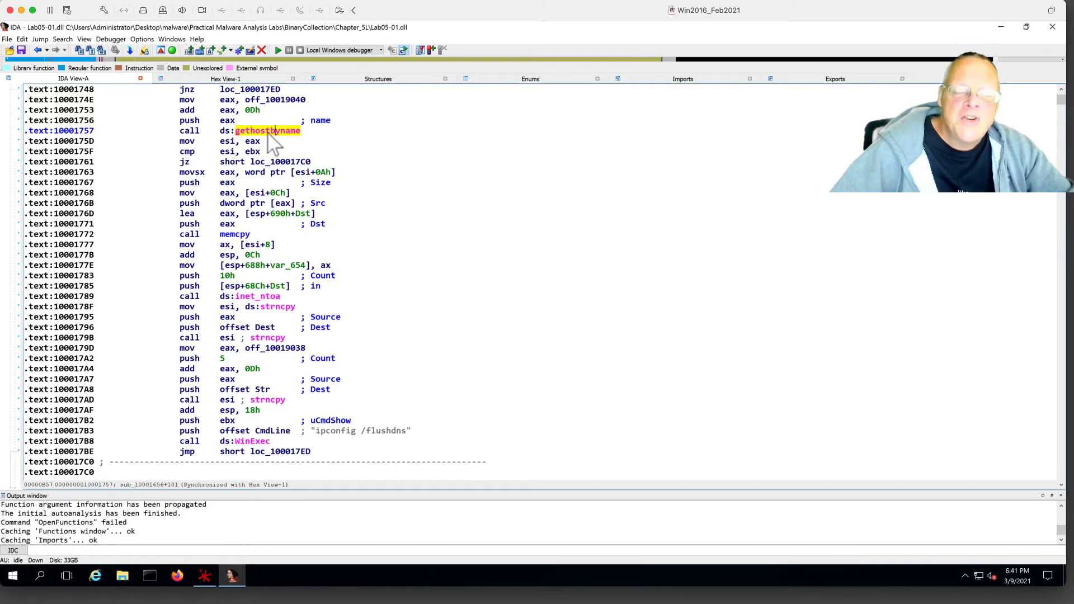
mouse_move(298, 134)
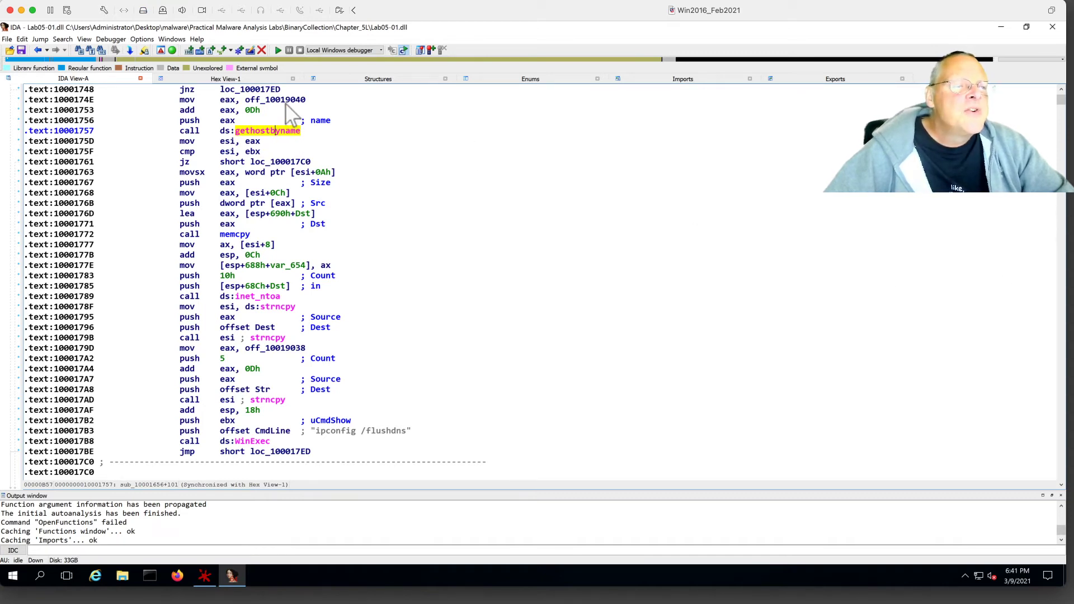
mouse_move(305, 100)
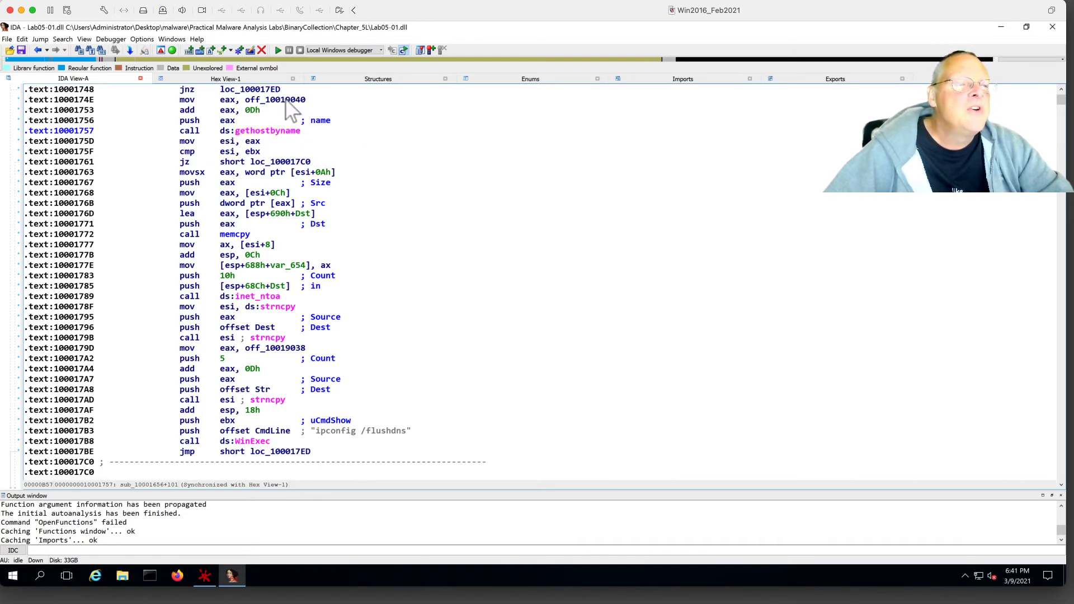
Follow off_10019040 into .data and view its bytes 94 91 01 10 in Hex View-1.
double_click(287, 100)
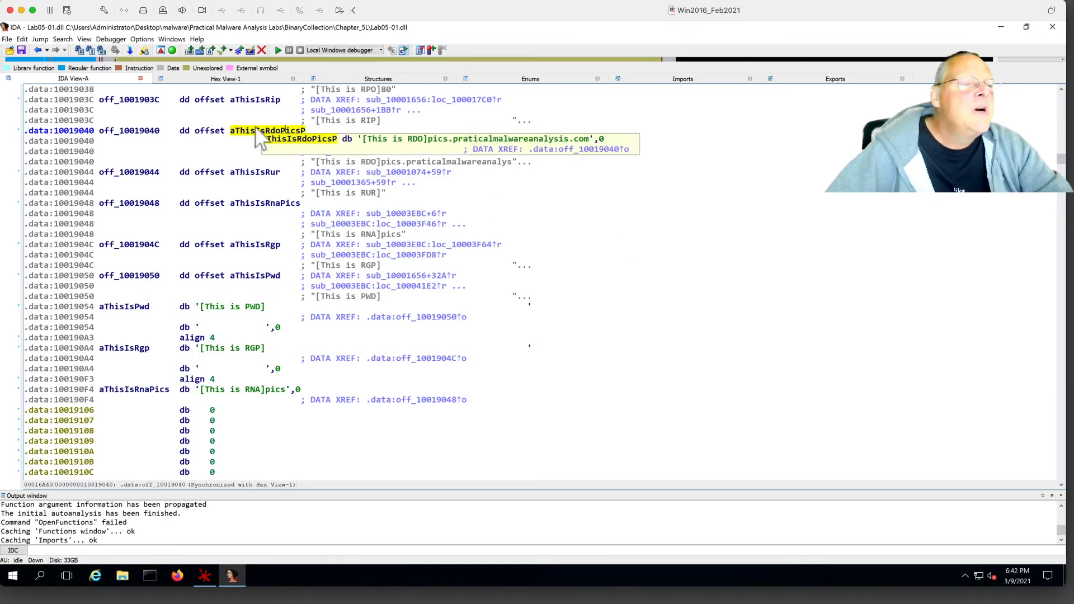
click(233, 80)
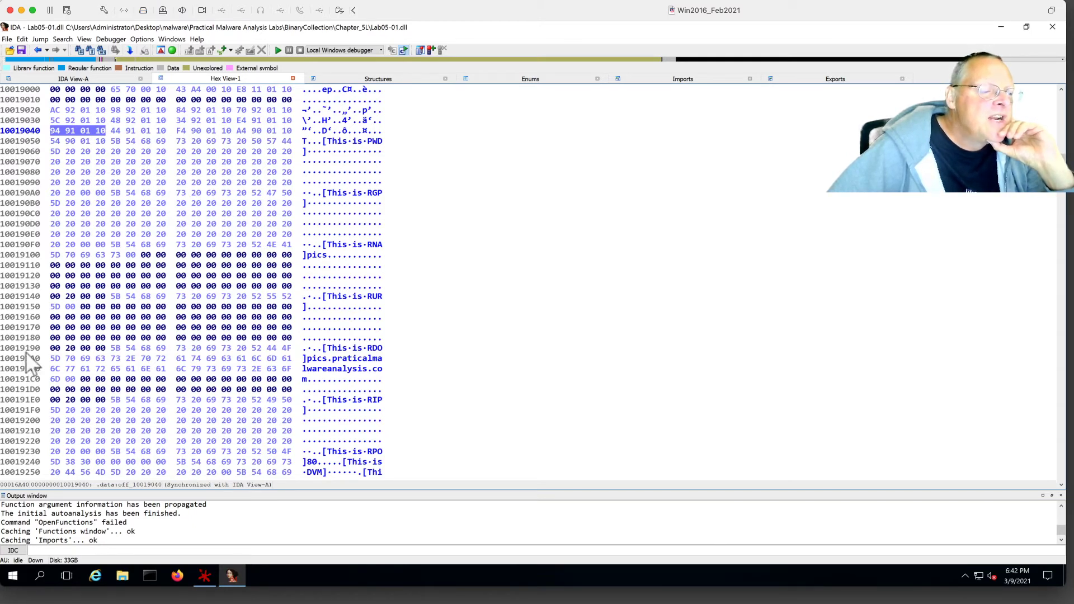
Select the '[This is RDO]pics.praticalmalwareanalysis.com' bytes starting at 10019194 in the hex dump.
click(122, 348)
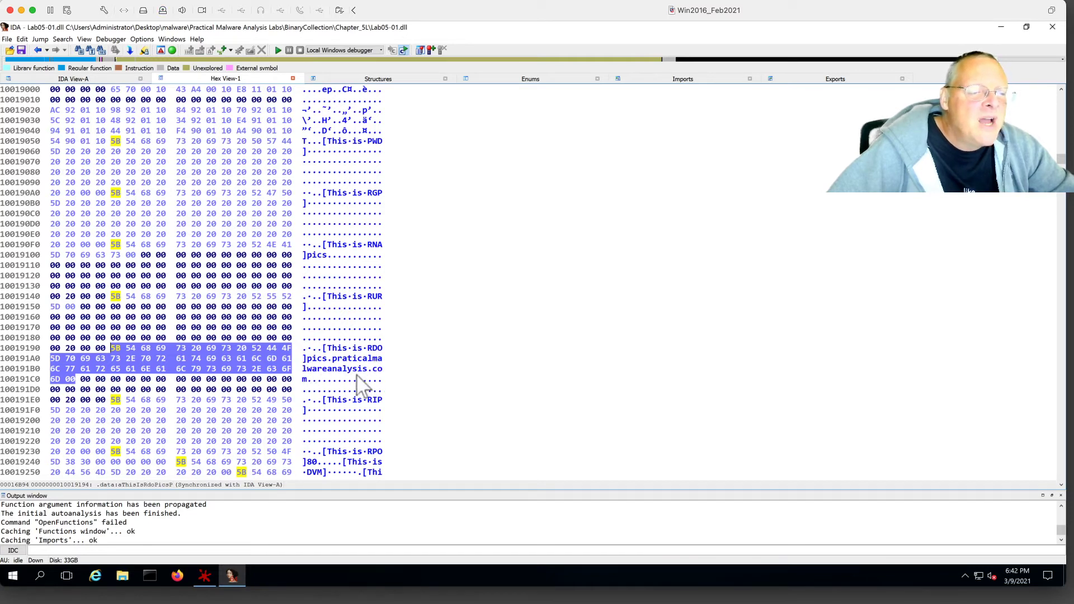
click(308, 360)
shift+click(307, 381)
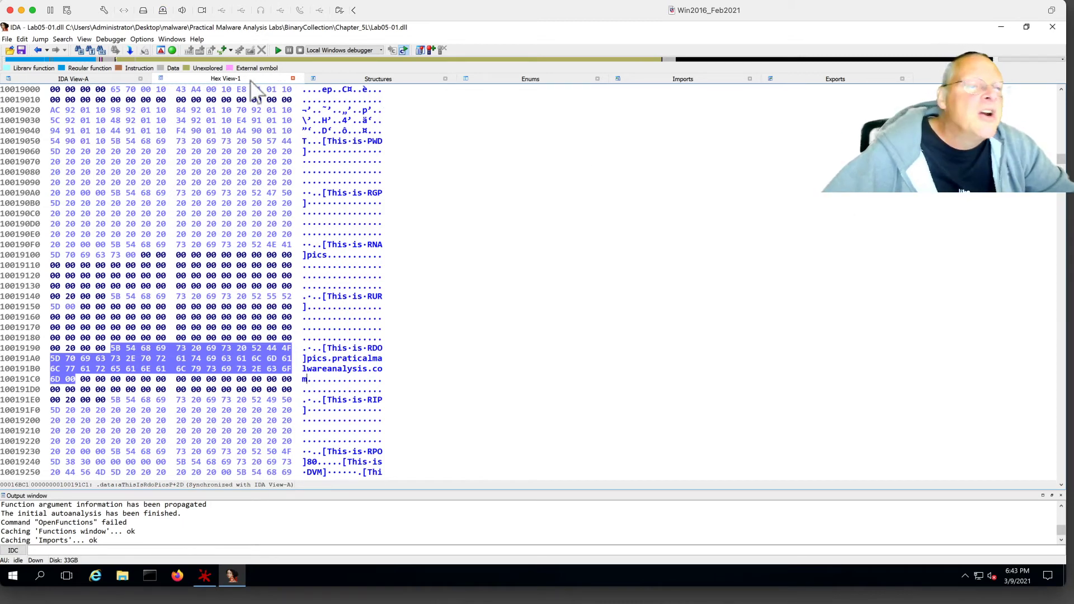
Open a Strings list limited to the selected bytes, then close it as empty.
click(83, 39)
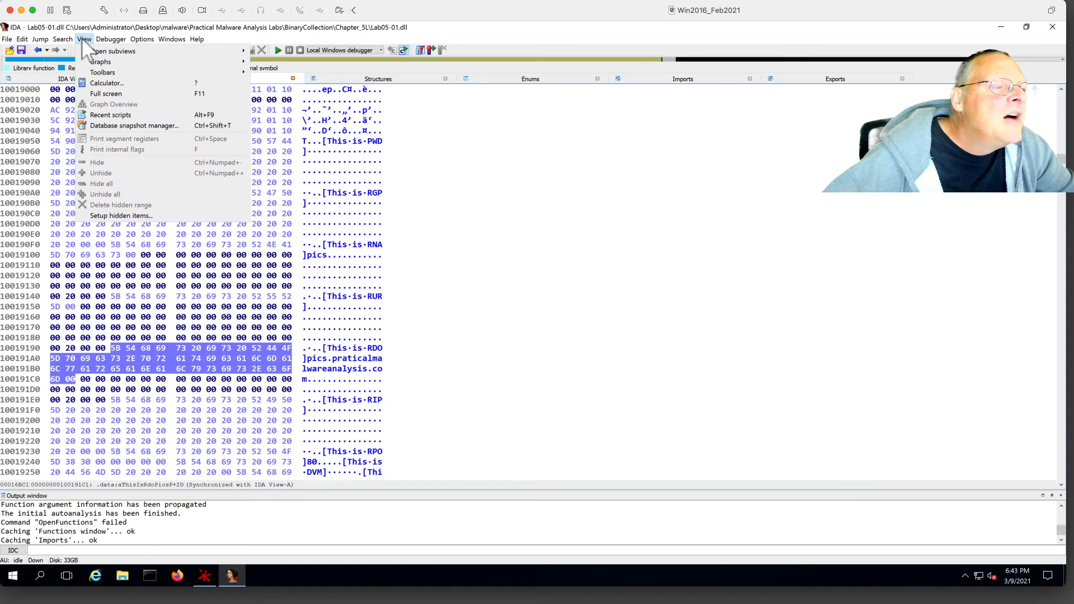
mouse_move(92, 50)
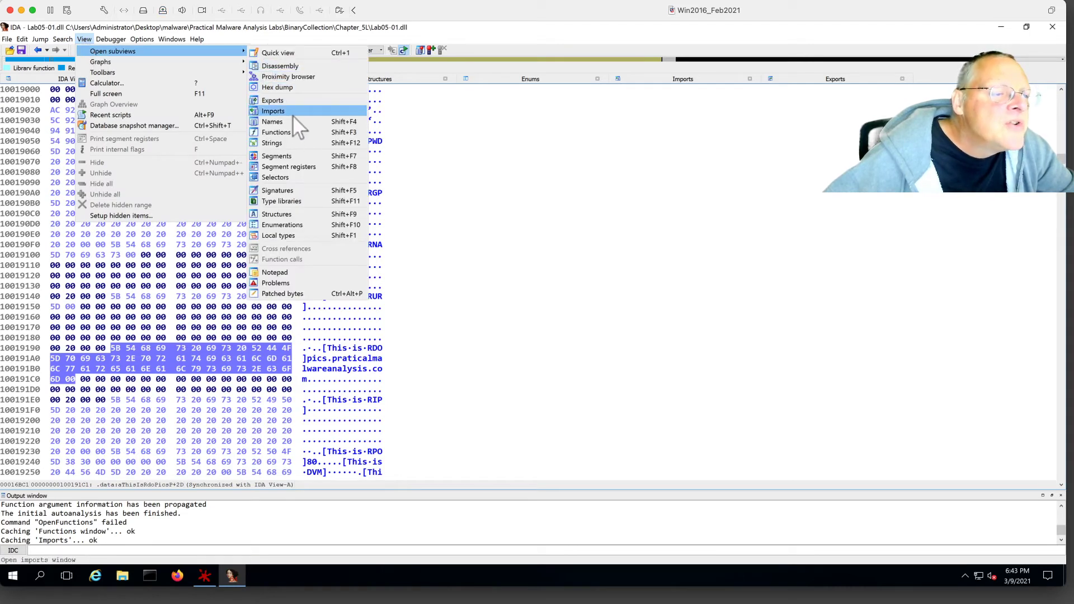
click(291, 142)
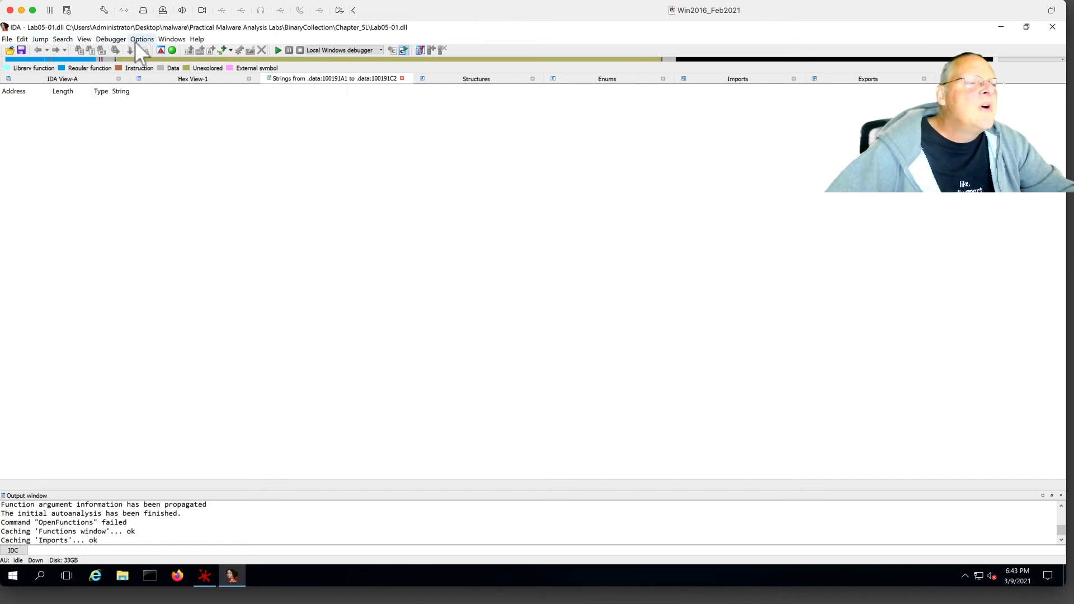
click(401, 78)
Close Hex View-1 to return to the .data disassembly of the RDO string.
click(286, 327)
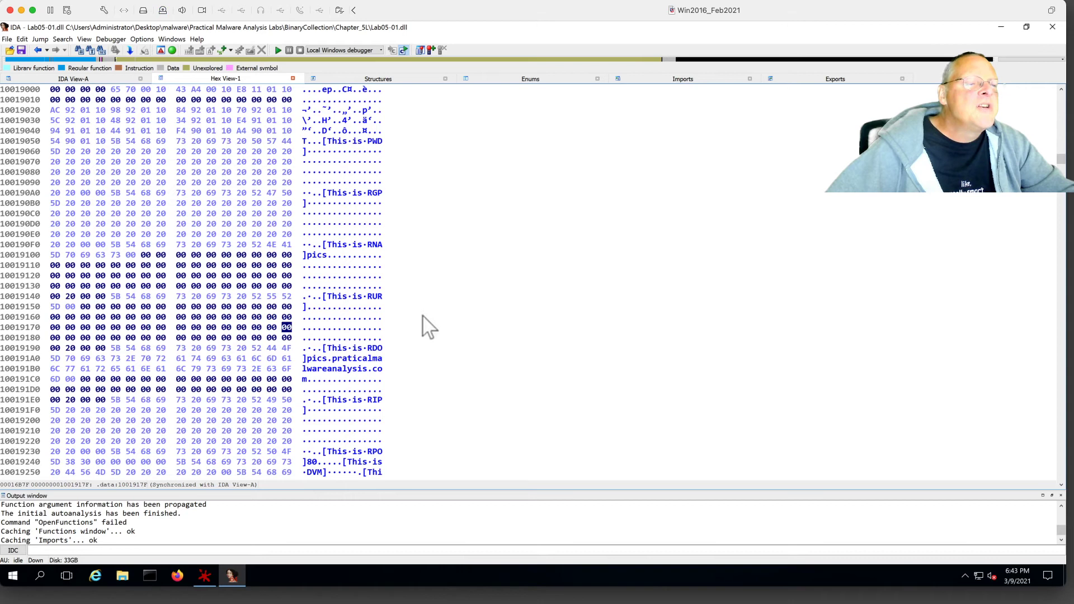
click(293, 78)
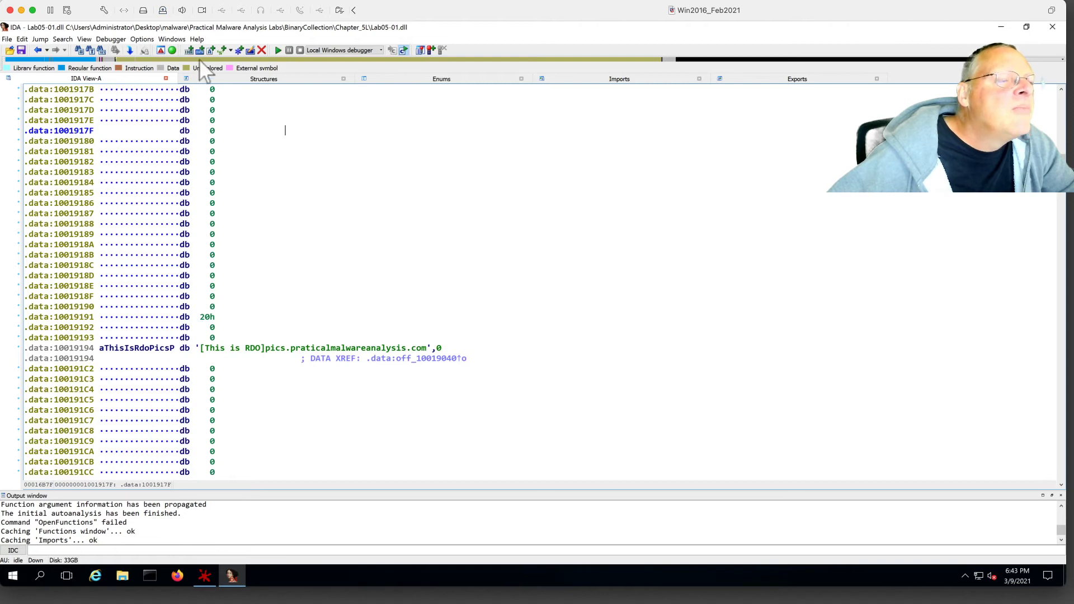
click(84, 39)
mouse_move(98, 51)
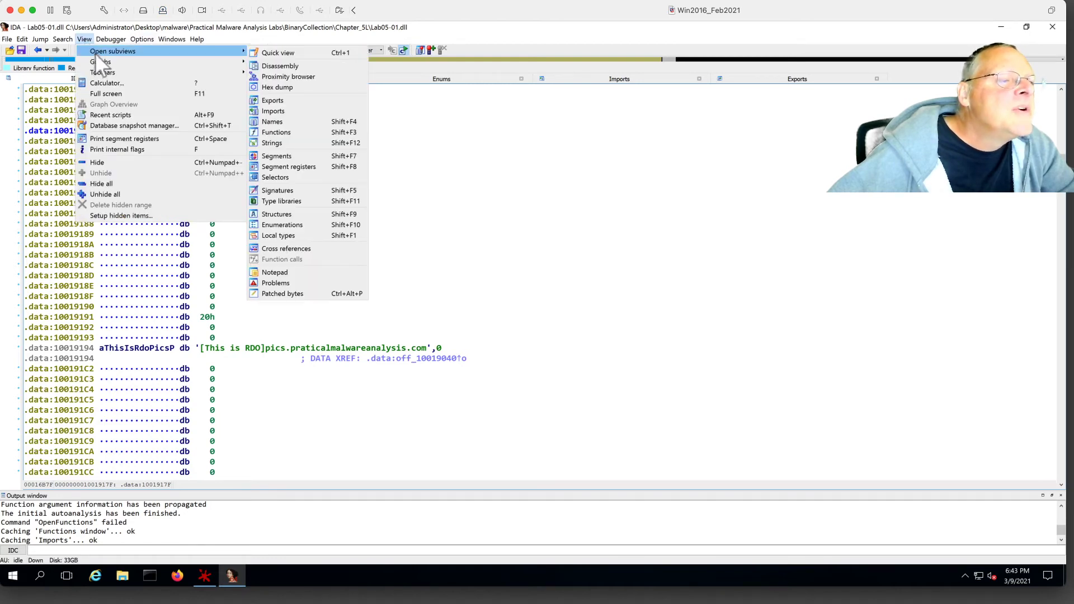
List all strings sorted by text and jump to '\cmd.exe /c' at 10095B34.
click(288, 141)
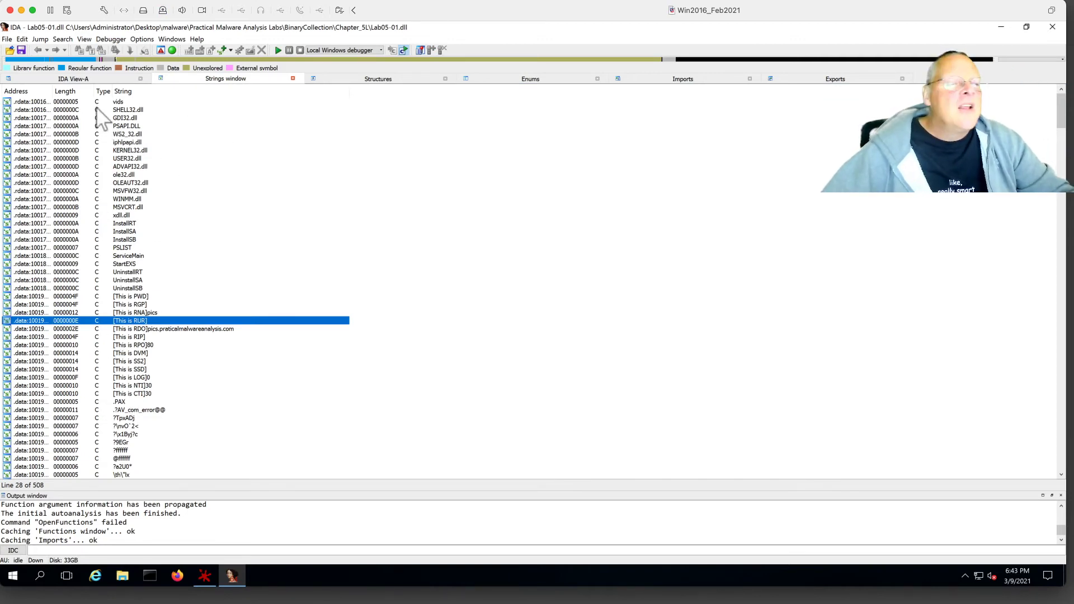
click(129, 91)
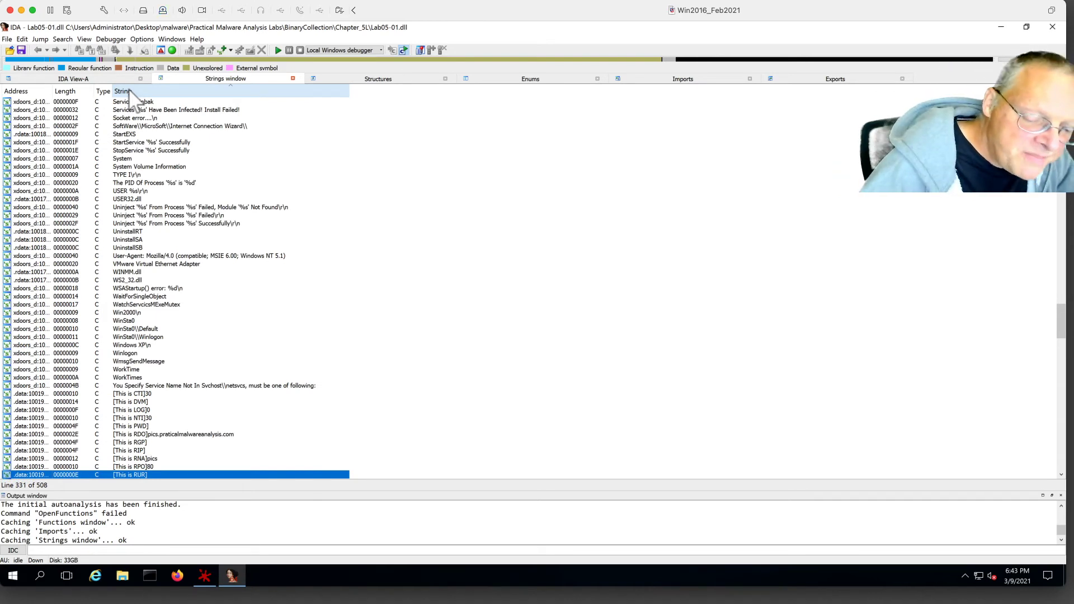
text(\\)
scroll(172, 402, down, 6)
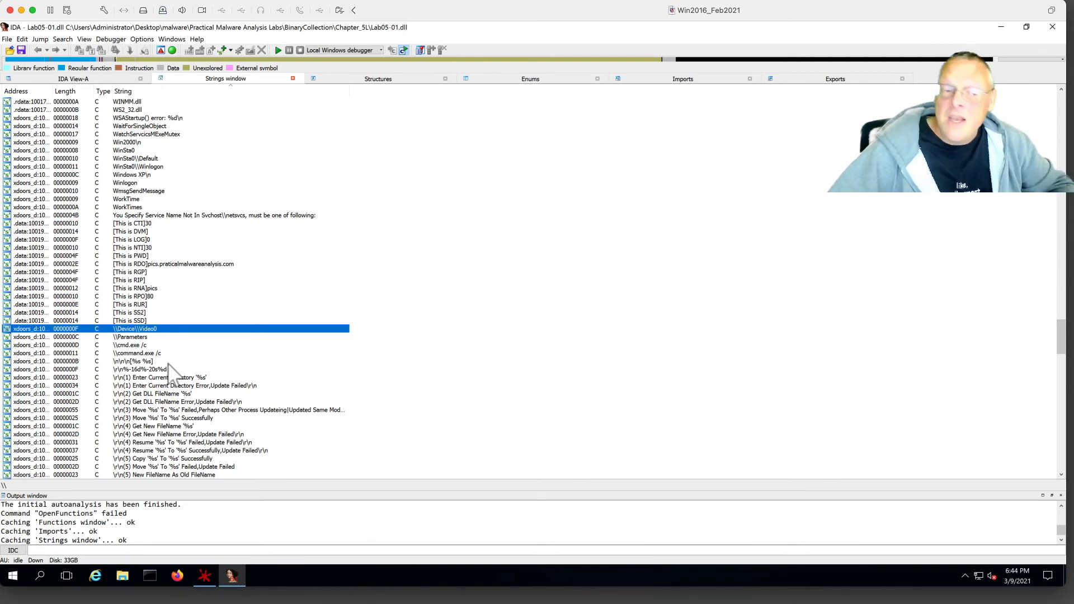
double_click(129, 345)
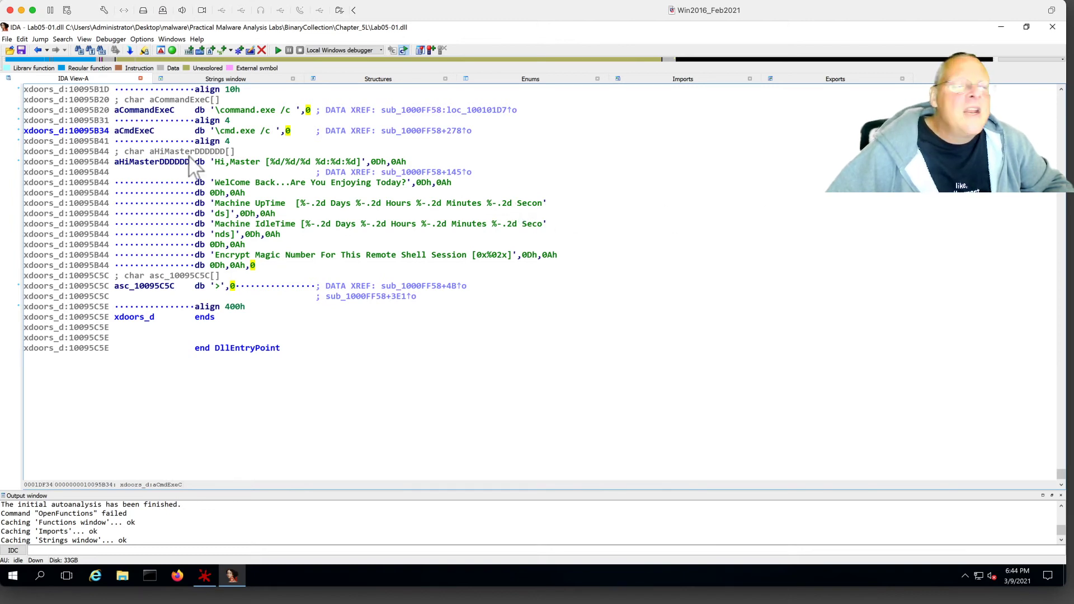
Show the cross-references to aCmdExeC, revealing the single push at sub_1000FF58+278.
click(232, 133)
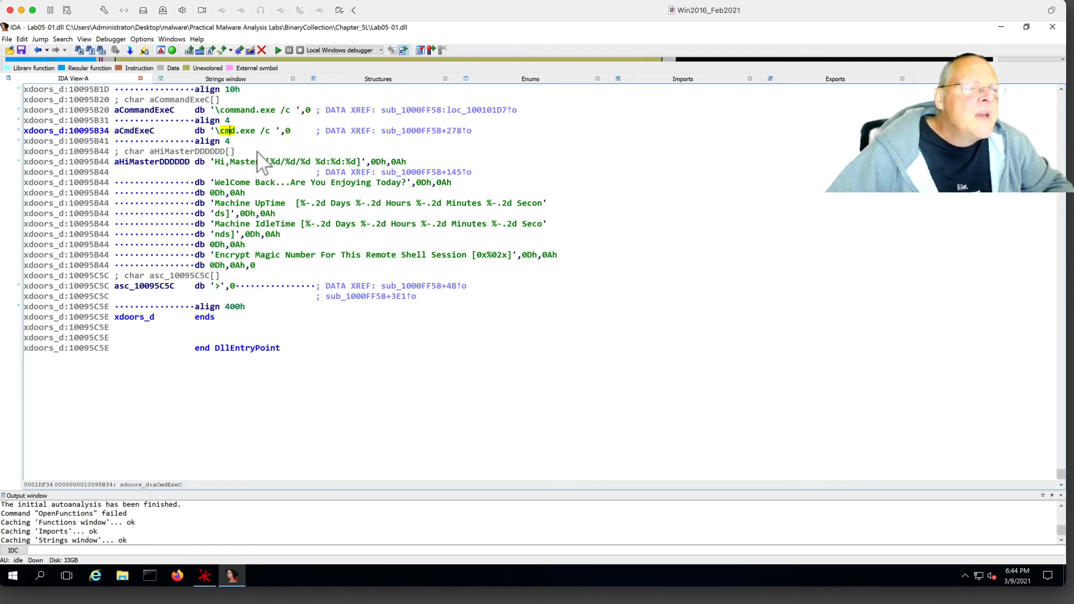
key(x)
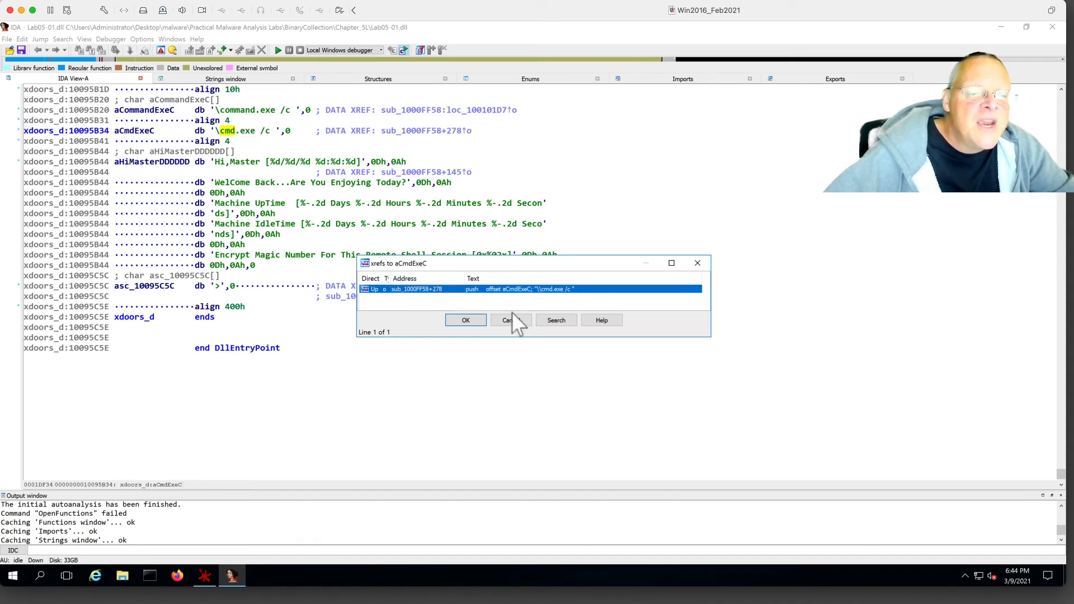
Go to the sub_1000FF58+278 reference and select the line following the strcat call.
double_click(489, 289)
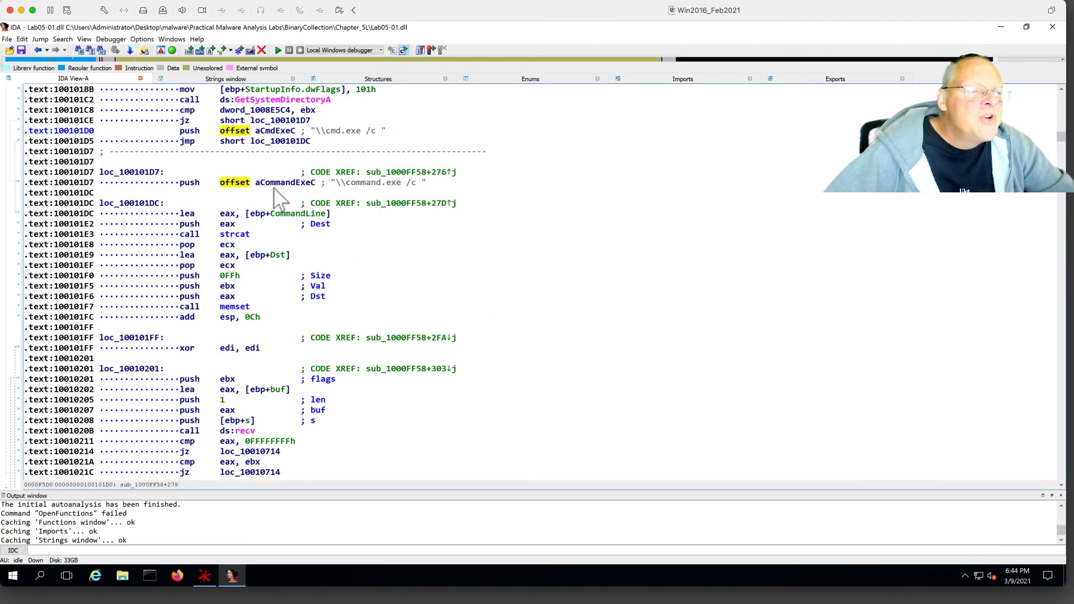
mouse_move(244, 238)
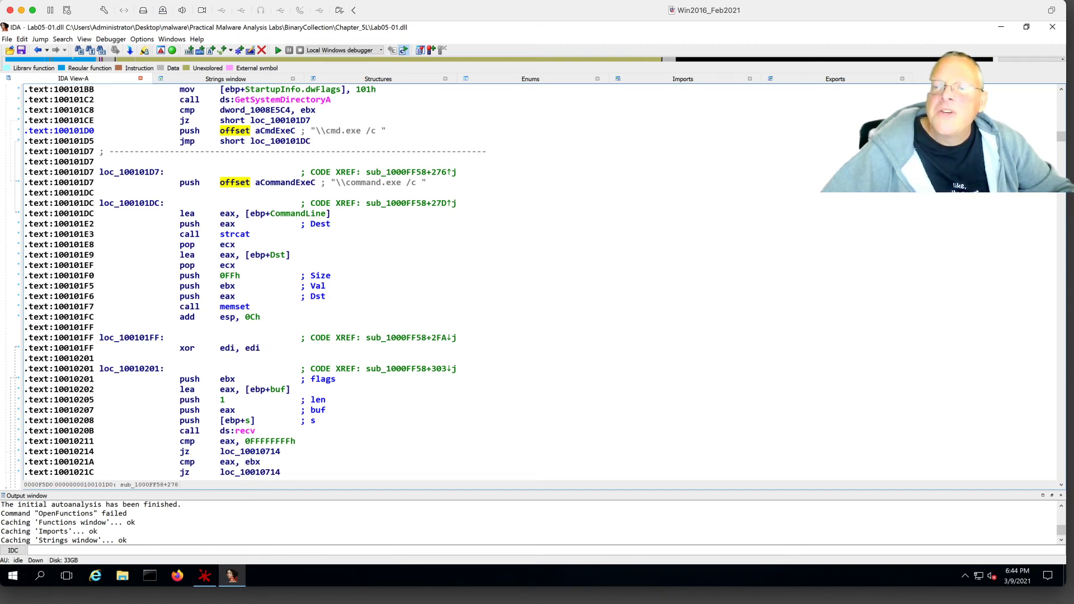
click(367, 243)
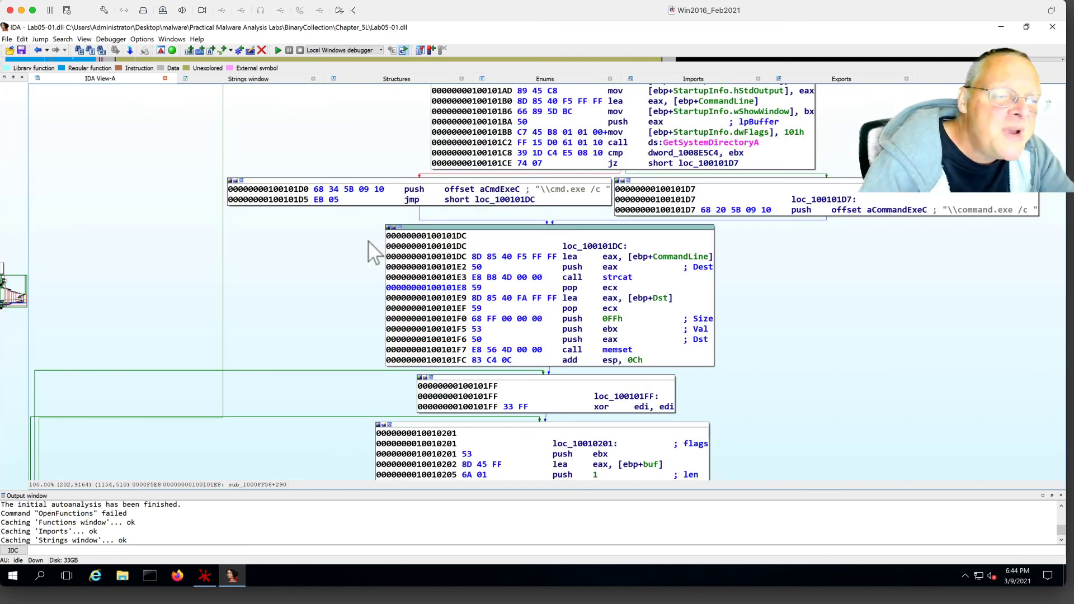
Display sub_1000FF58 as a graph and pan up to the GetStartupInfoA block.
key(space)
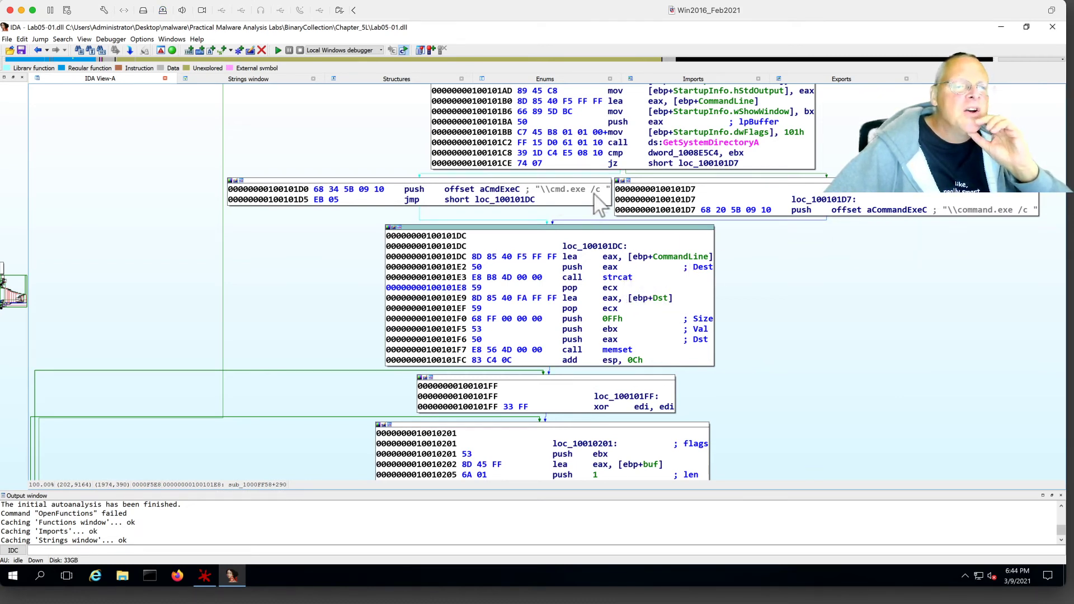
drag(799, 256, 636, 375)
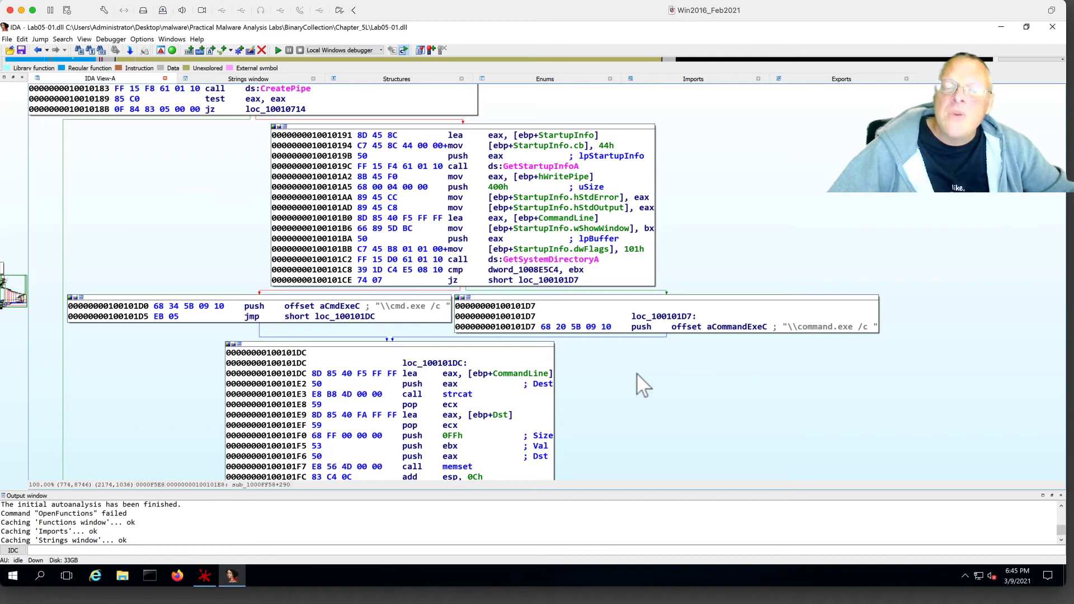
mouse_move(567, 165)
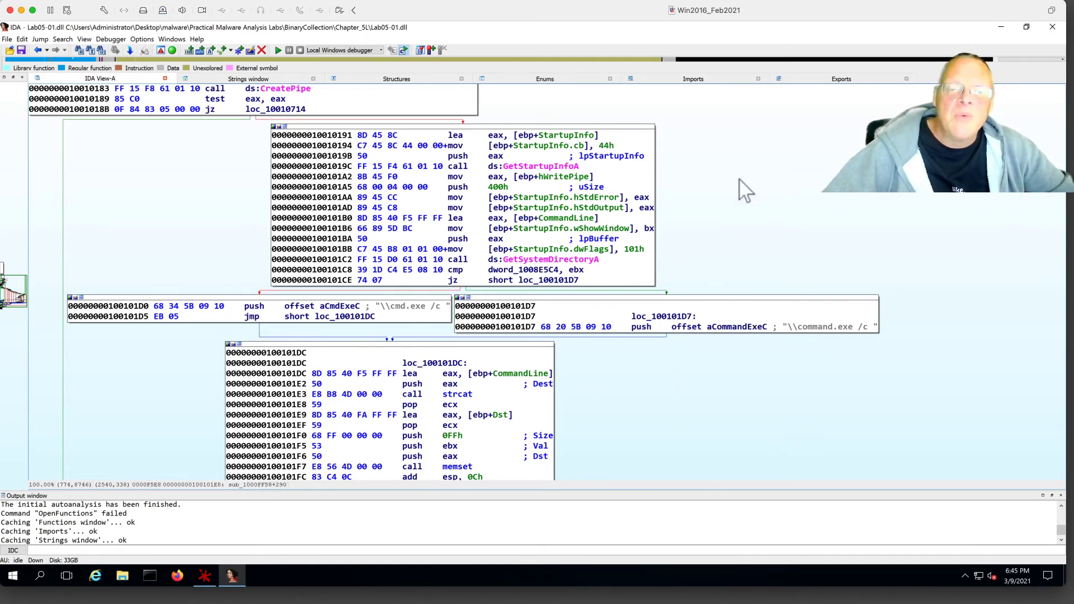
Pan the graph past CreatePipe and loc_10010107 to the SystemTime/sprintf 'Hi,Master' block.
drag(741, 188, 750, 331)
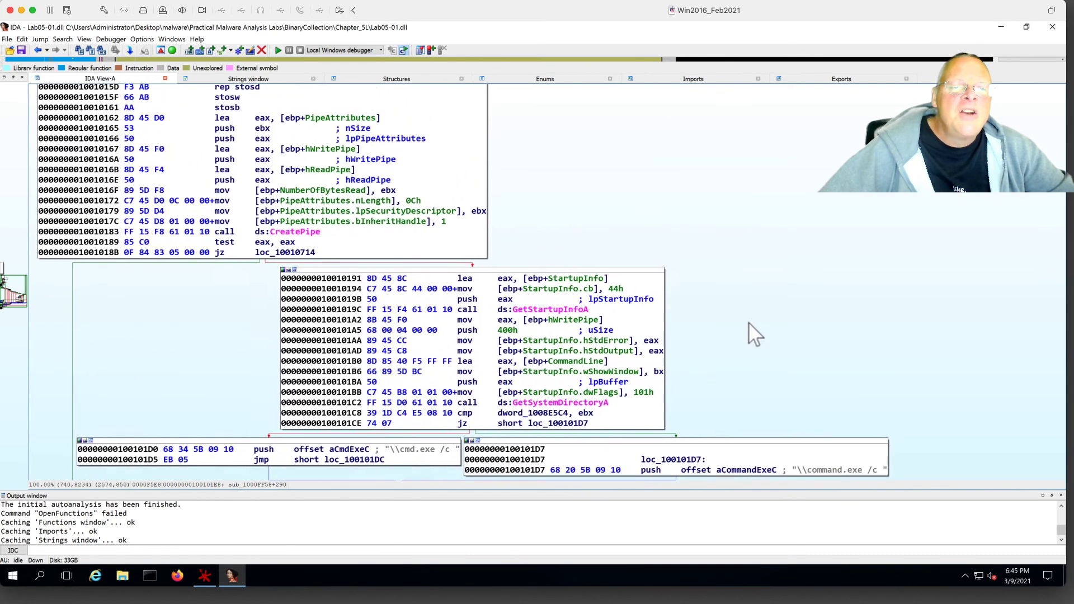
drag(600, 121, 664, 279)
mouse_move(614, 165)
mouse_down()
mouse_move(664, 261)
mouse_move(692, 372)
mouse_up()
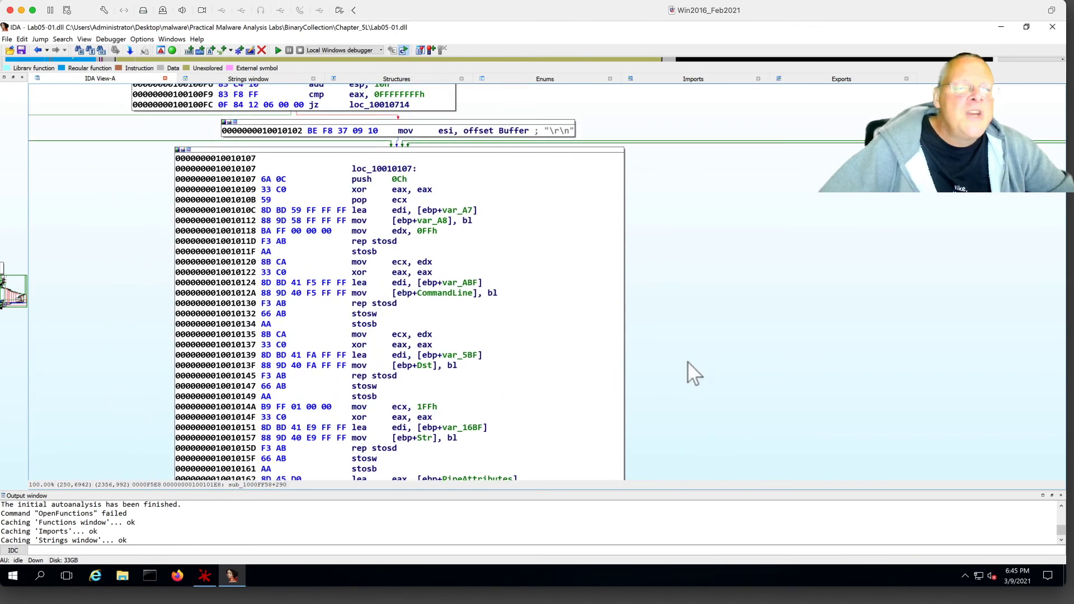
drag(697, 192, 716, 406)
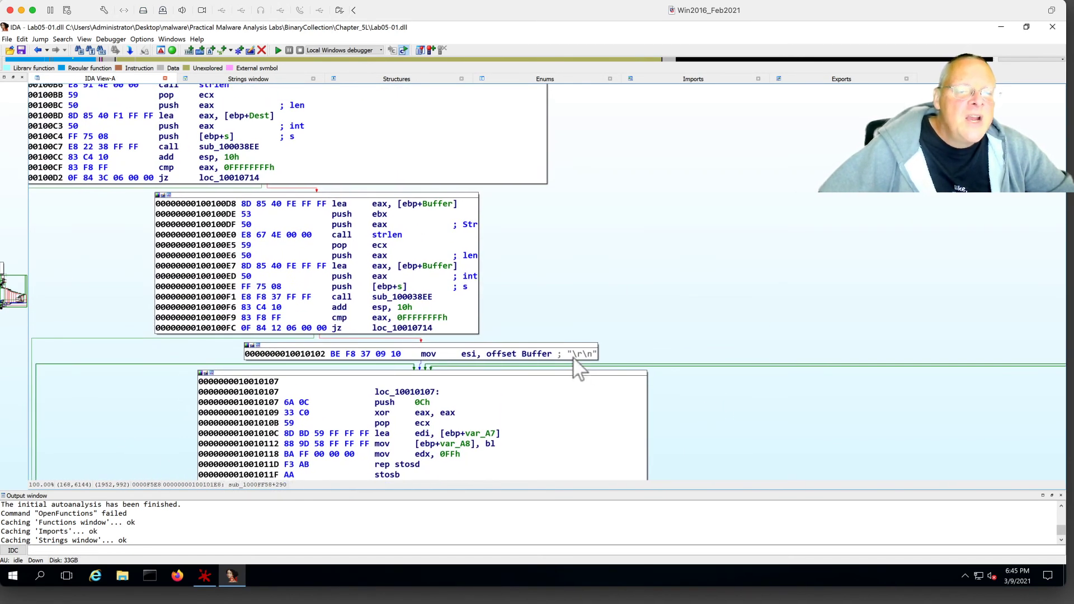
drag(668, 230, 700, 384)
mouse_move(647, 104)
mouse_down()
mouse_move(669, 168)
mouse_move(841, 259)
mouse_move(847, 274)
mouse_up()
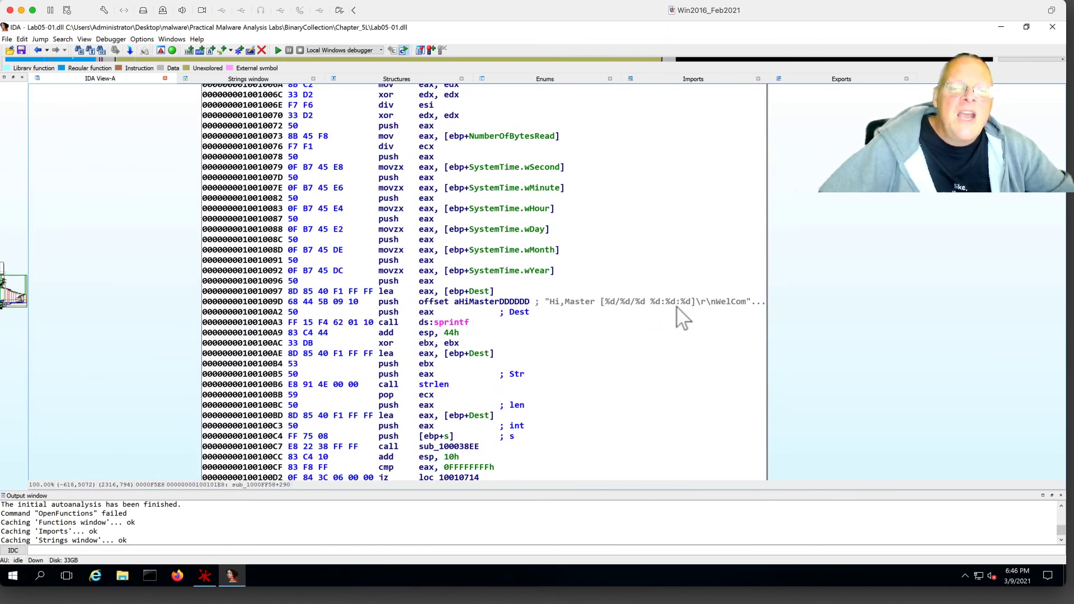
mouse_move(744, 313)
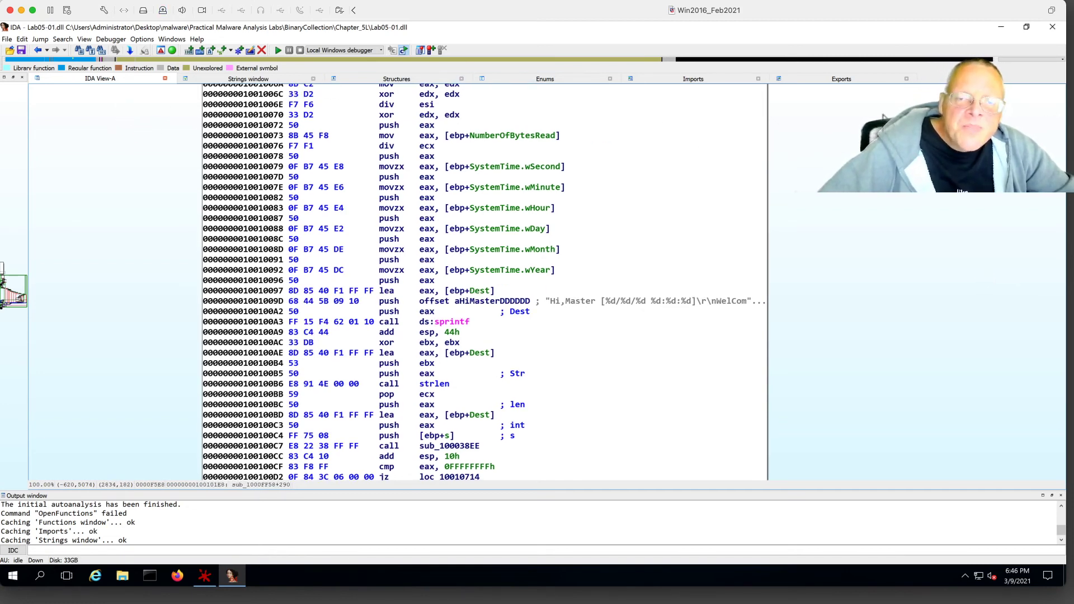
Close IDA without saving the database.
click(1051, 28)
click(478, 340)
click(487, 358)
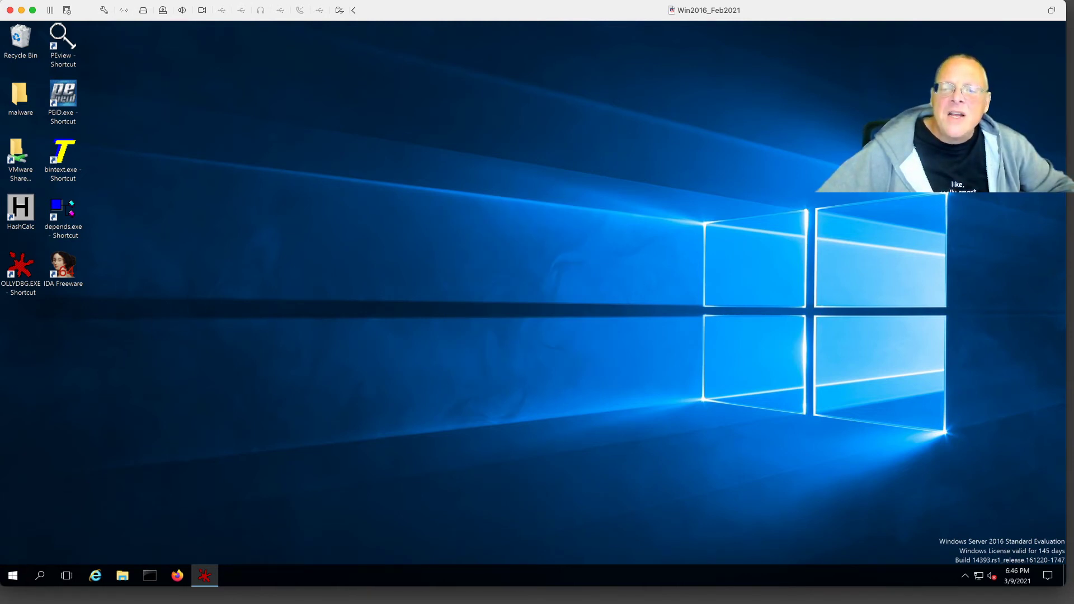
Read the crackme lab page in the browser, then move it aside to reveal the desktop.
key(super+Tab)
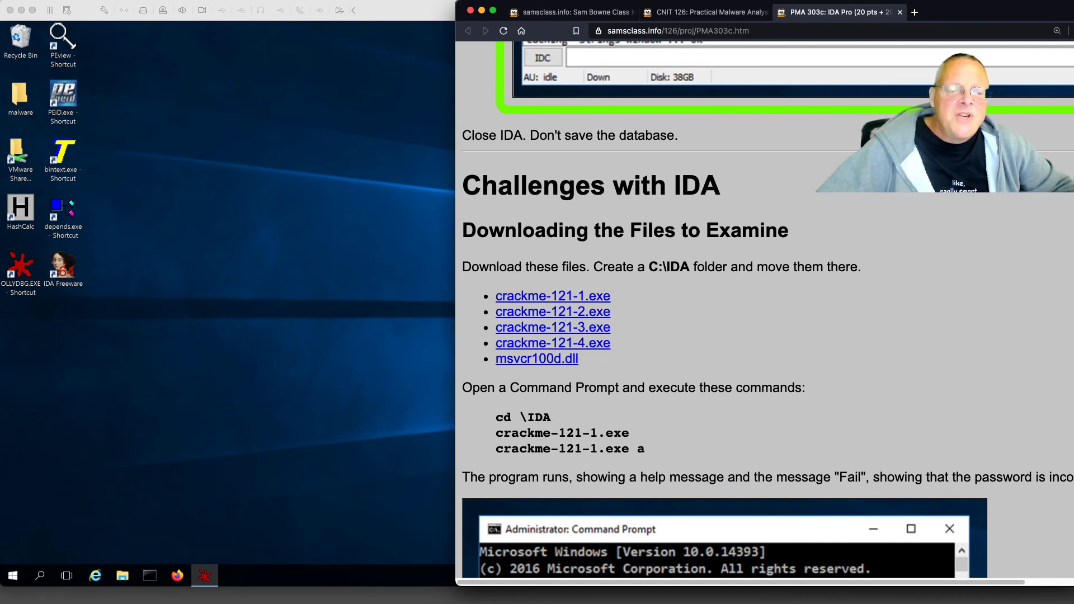
drag(499, 6, 850, 14)
click(150, 576)
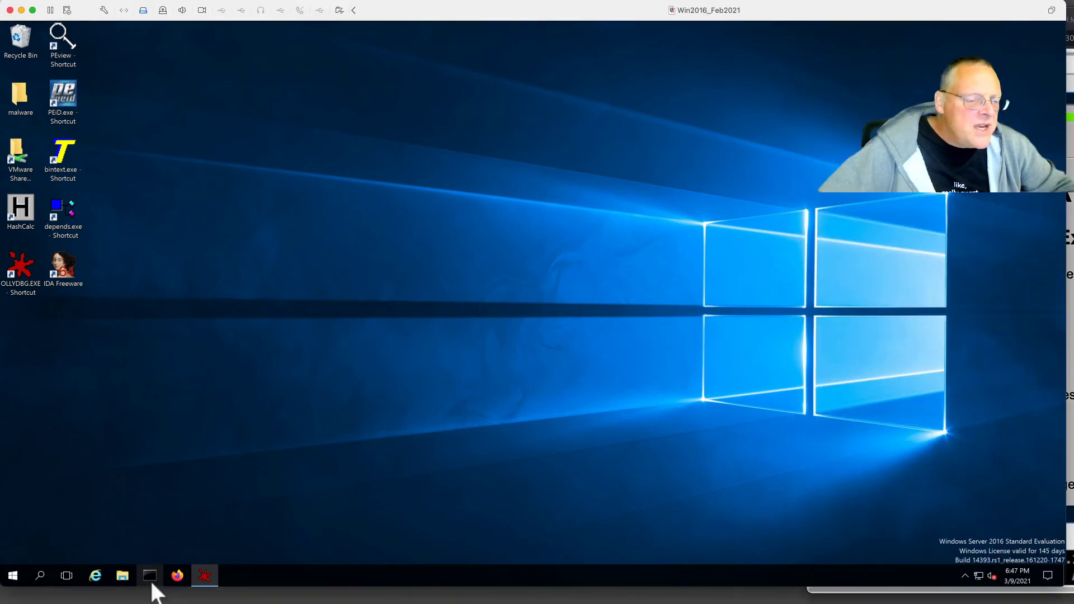
Change into C:\ida and list its files.
text(cd )
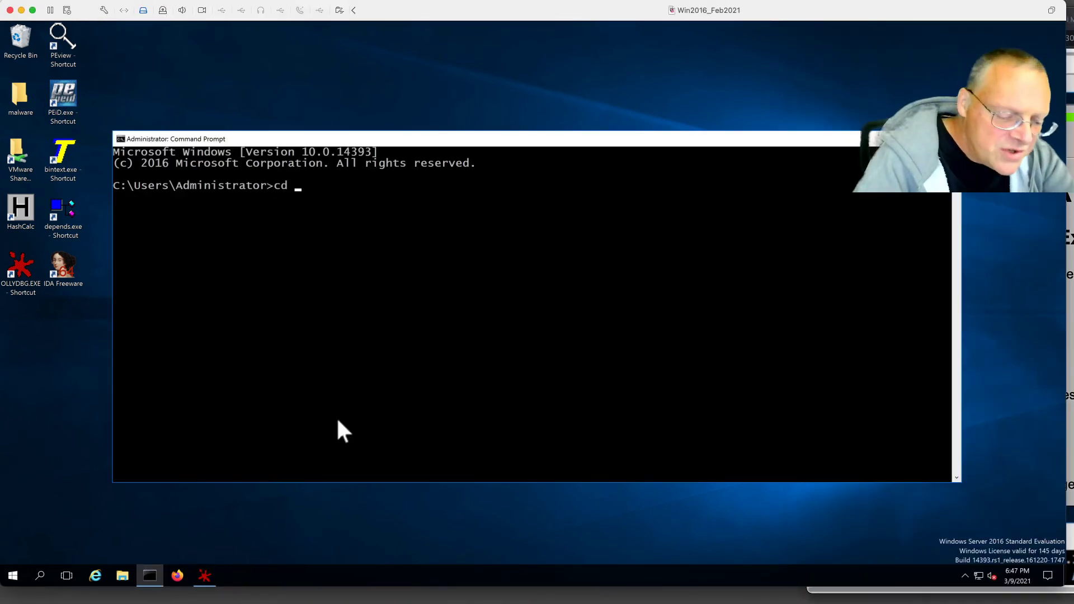
text(\ida)
key(Return)
text(dir)
key(Return)
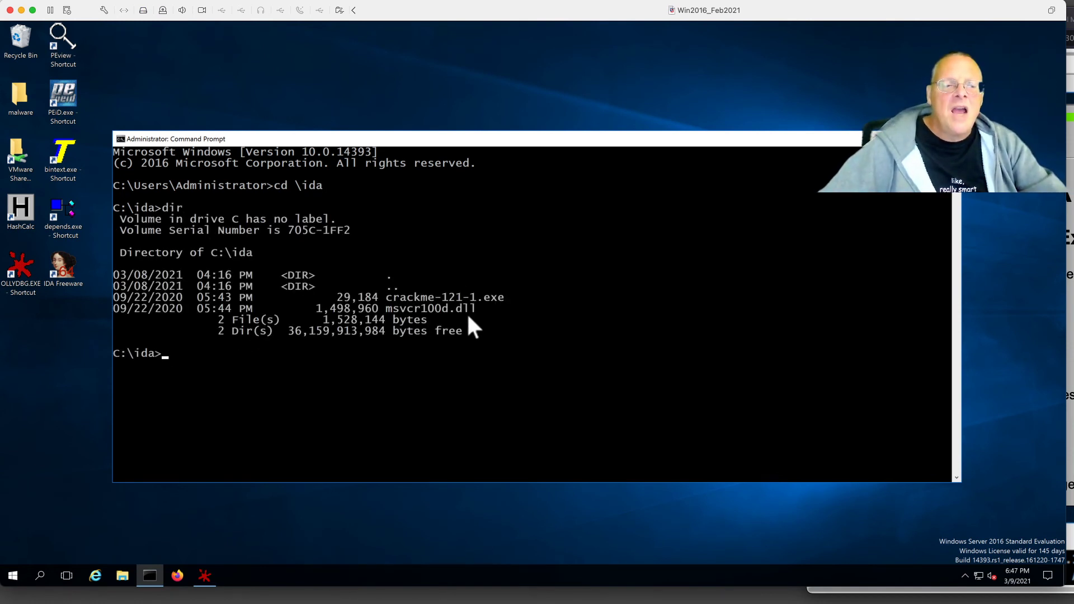
Run crackme-121-1.exe for its usage line, then with 'password', getting Fail!
text(cr)
key(Tab)
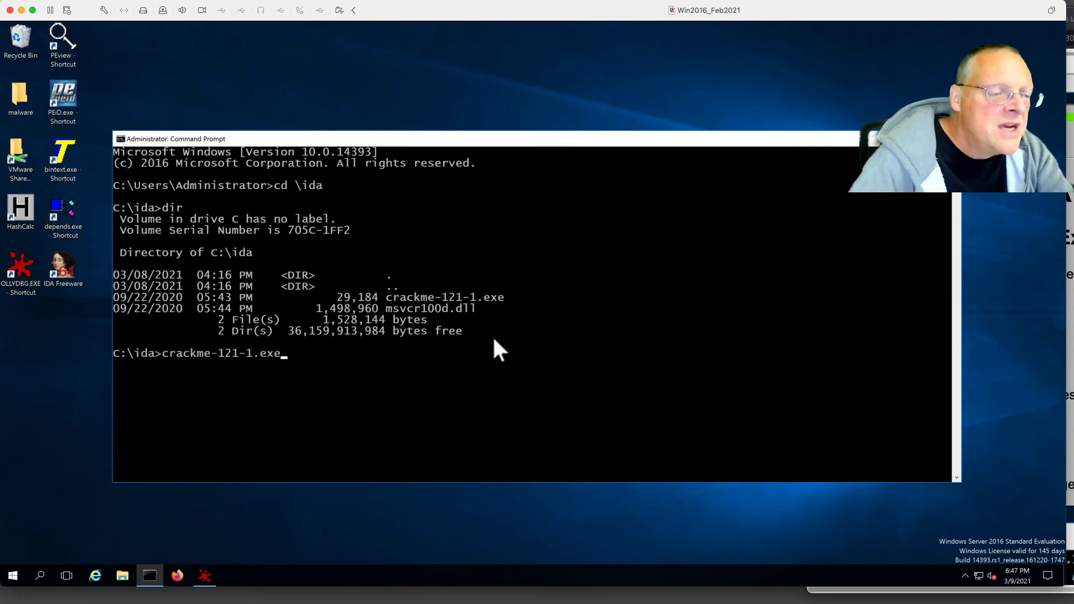
key(Return)
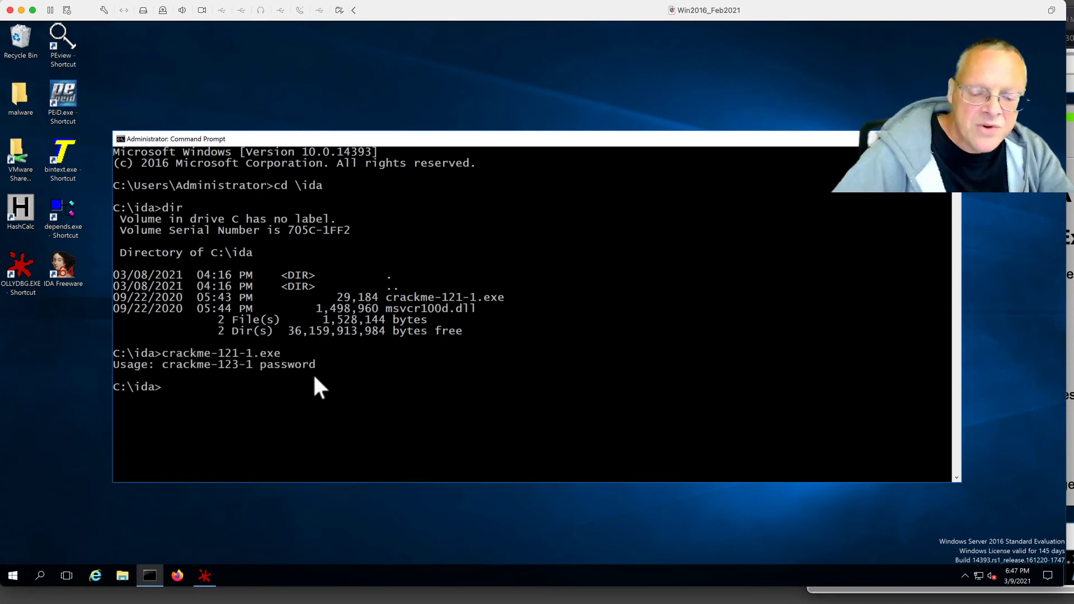
key(Up)
text(password)
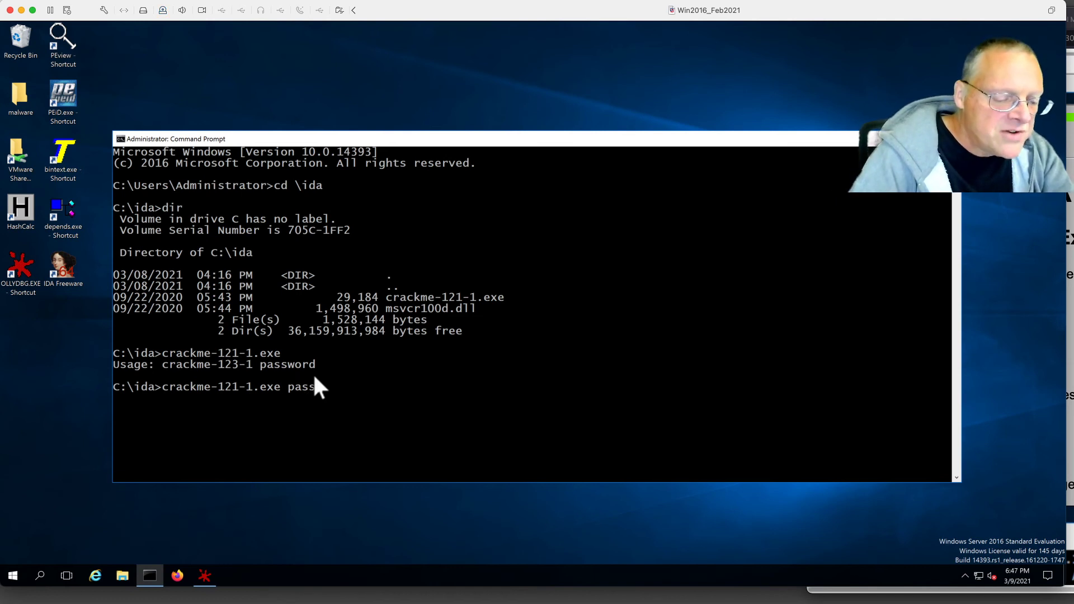
key(Return)
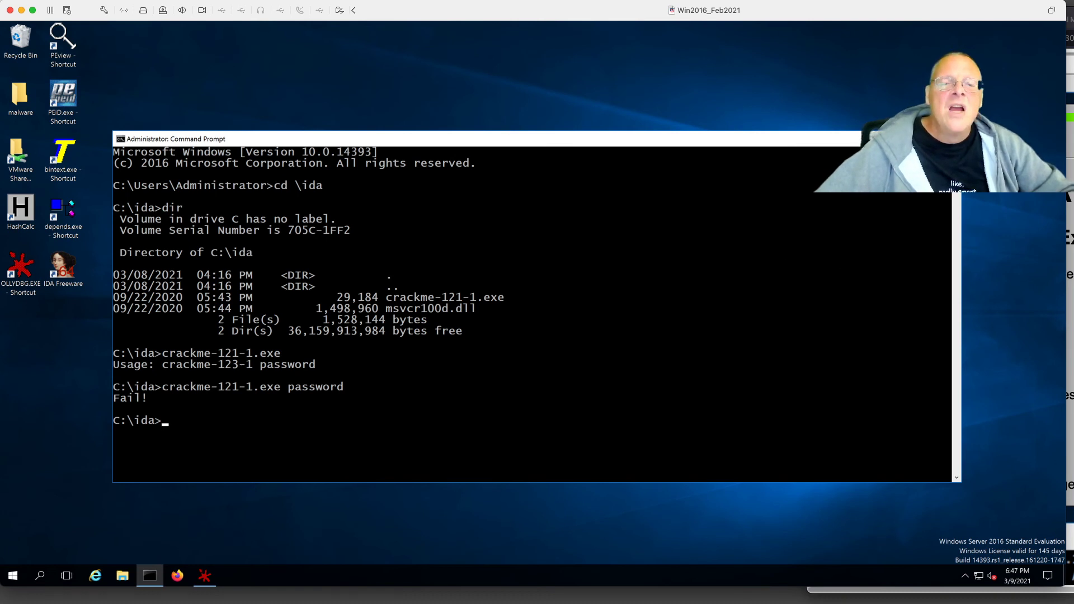
Close Command Prompt and load the recent crackme-121-1.exe in IDA Freeware as PE, declining the PDB search.
key(alt+F4)
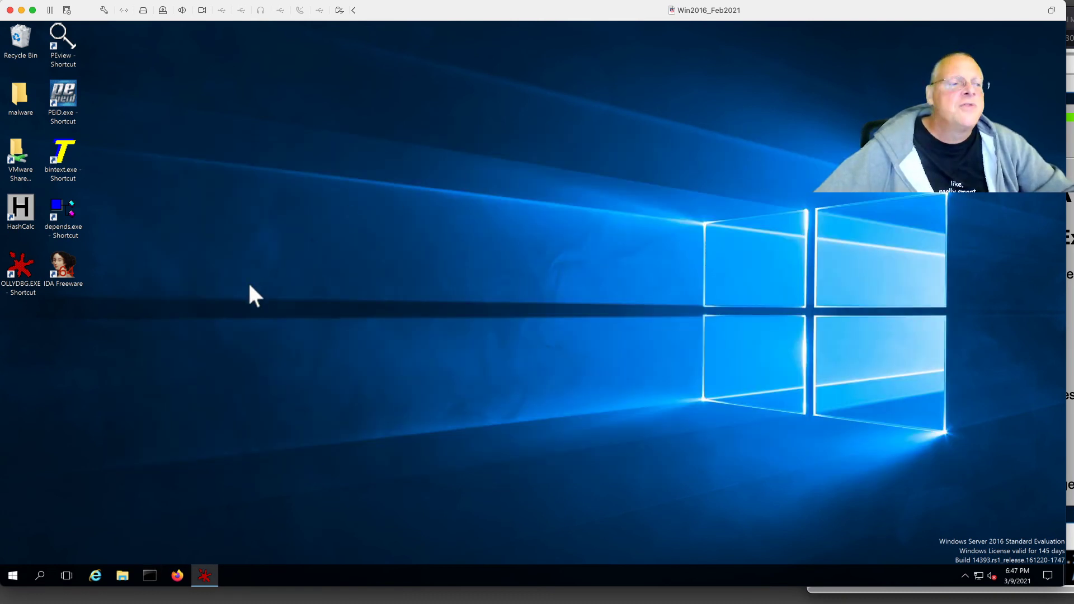
double_click(59, 265)
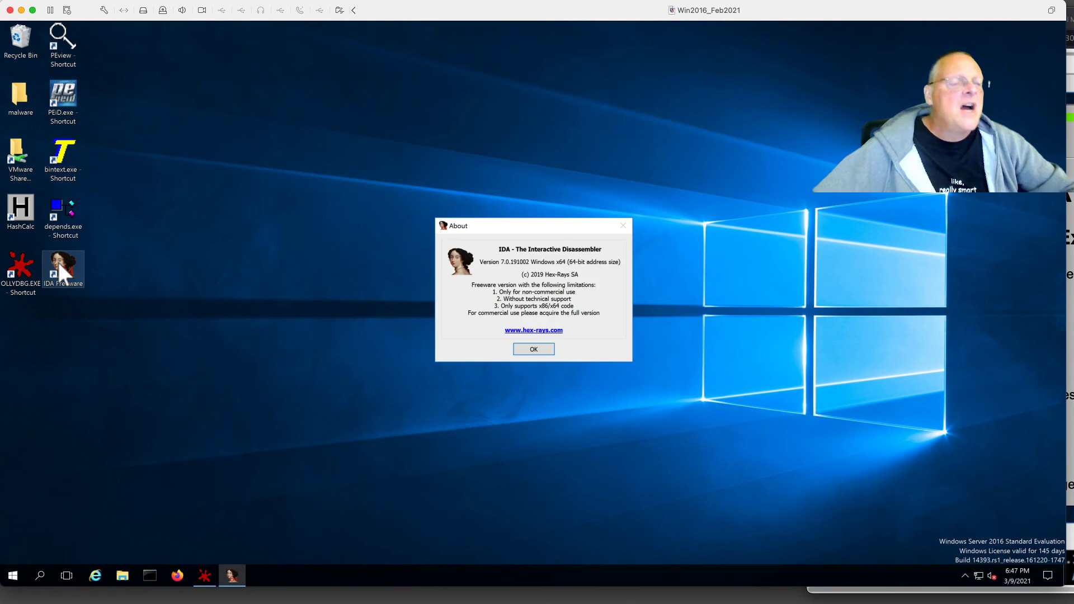
click(535, 348)
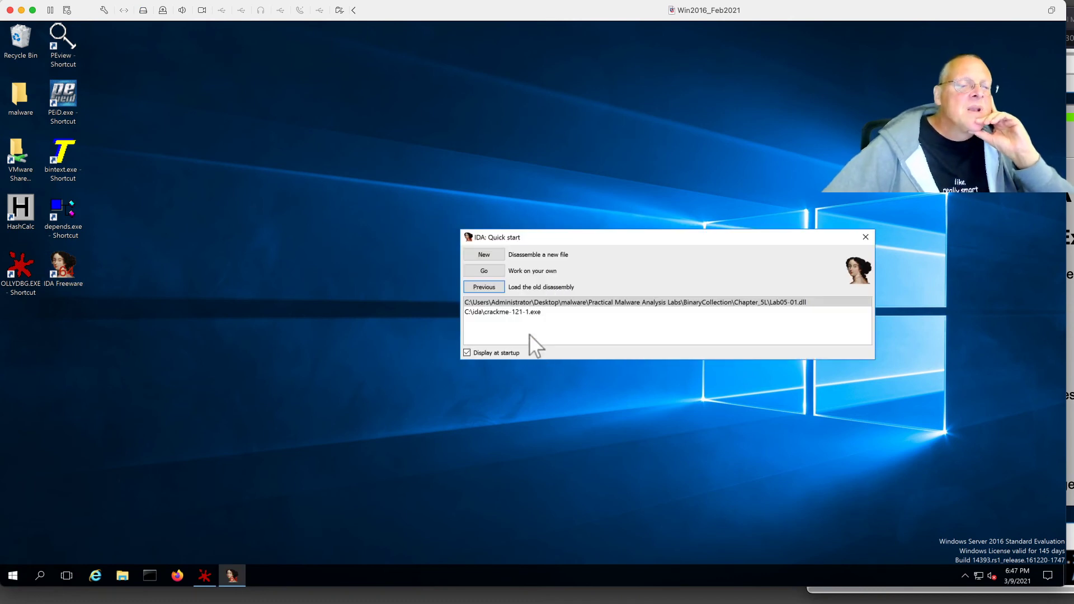
click(501, 312)
double_click(502, 313)
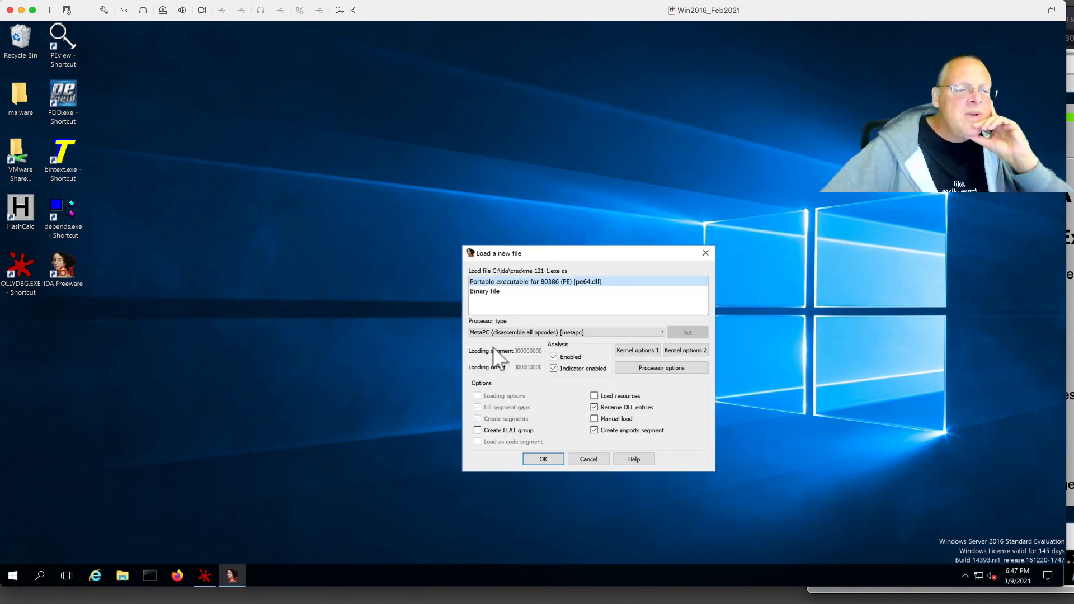
click(540, 457)
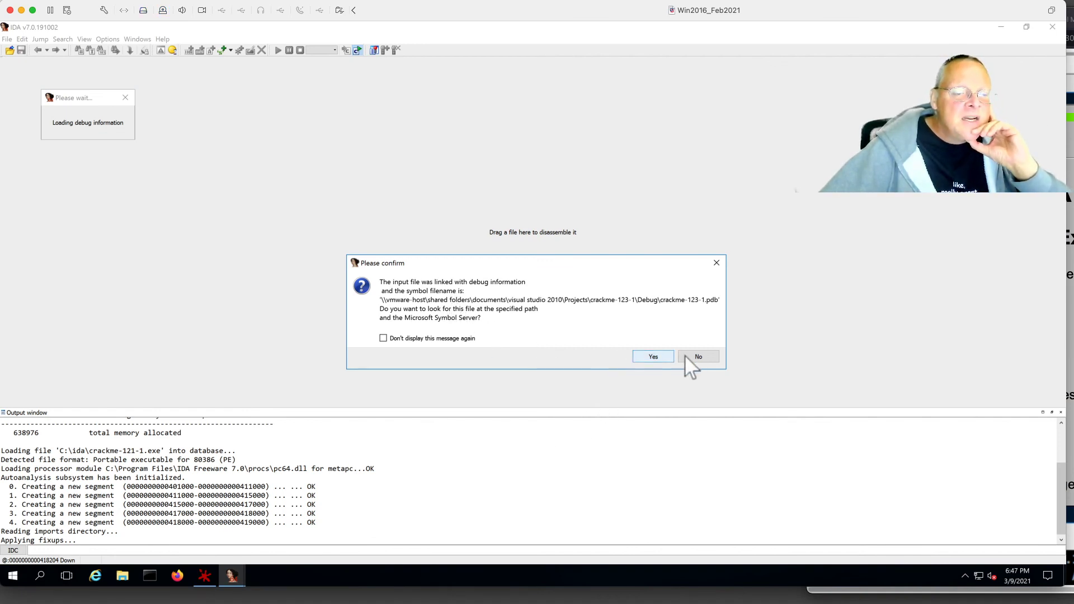
click(703, 356)
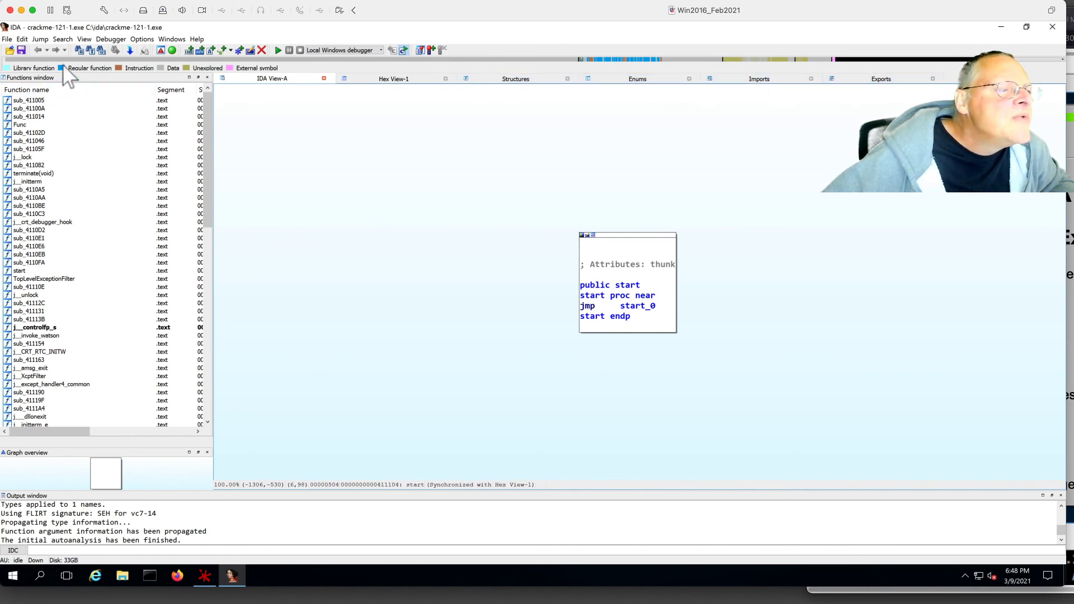
Open the Strings subview listing the program's strings.
click(83, 39)
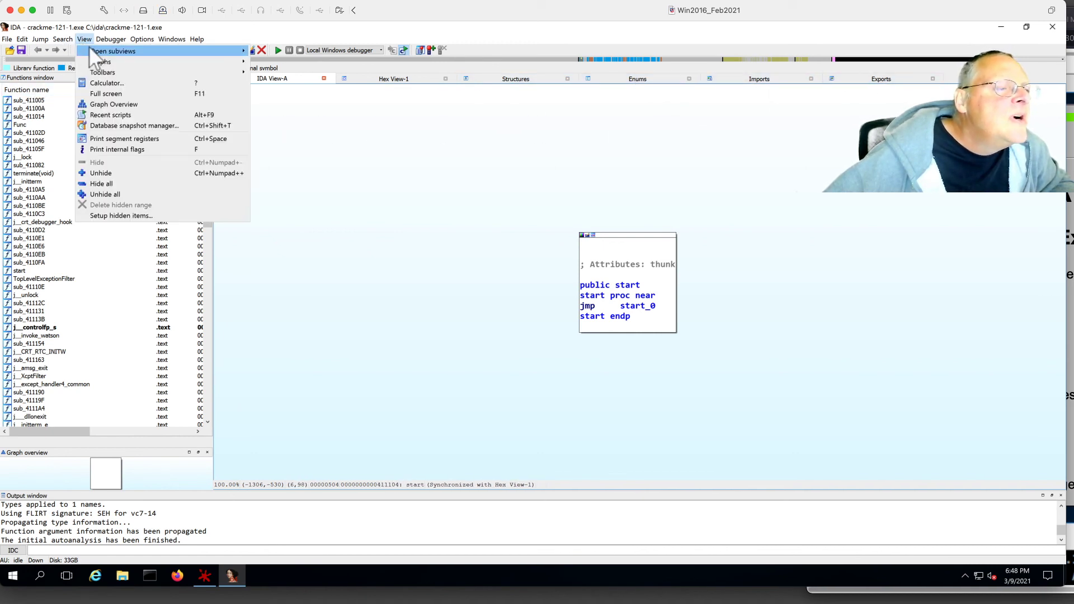
mouse_move(90, 49)
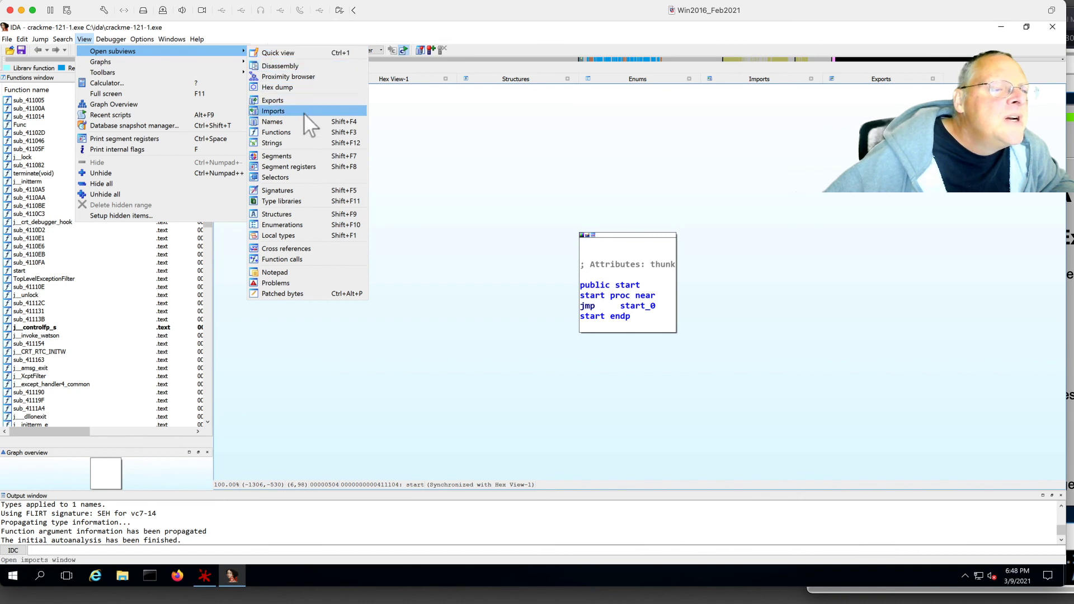
click(298, 142)
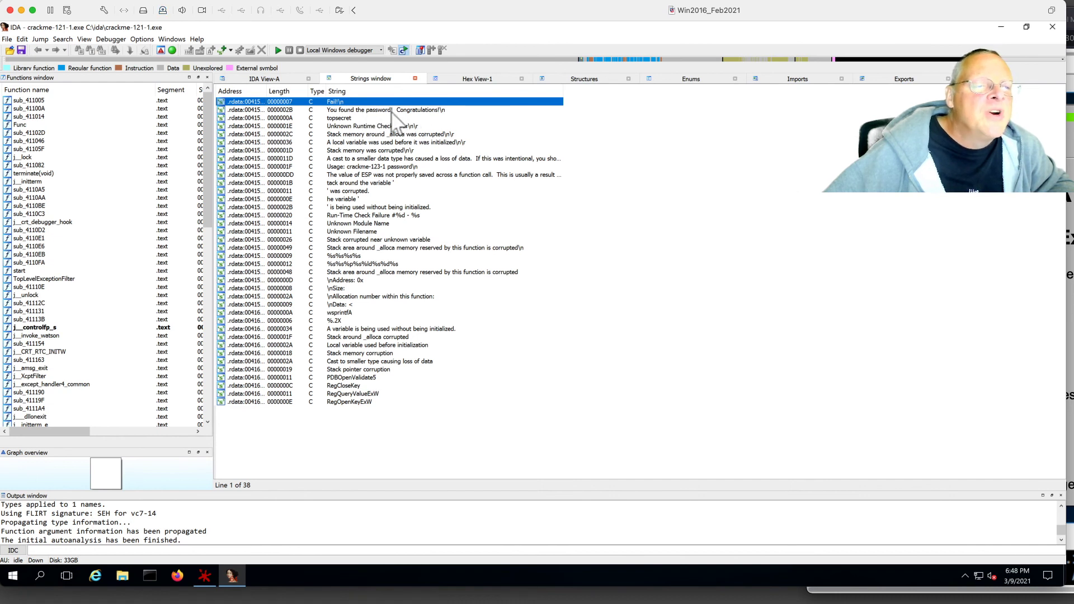
Jump to the 'Fail!' string definition and highlight its sub_411380 reference.
double_click(334, 103)
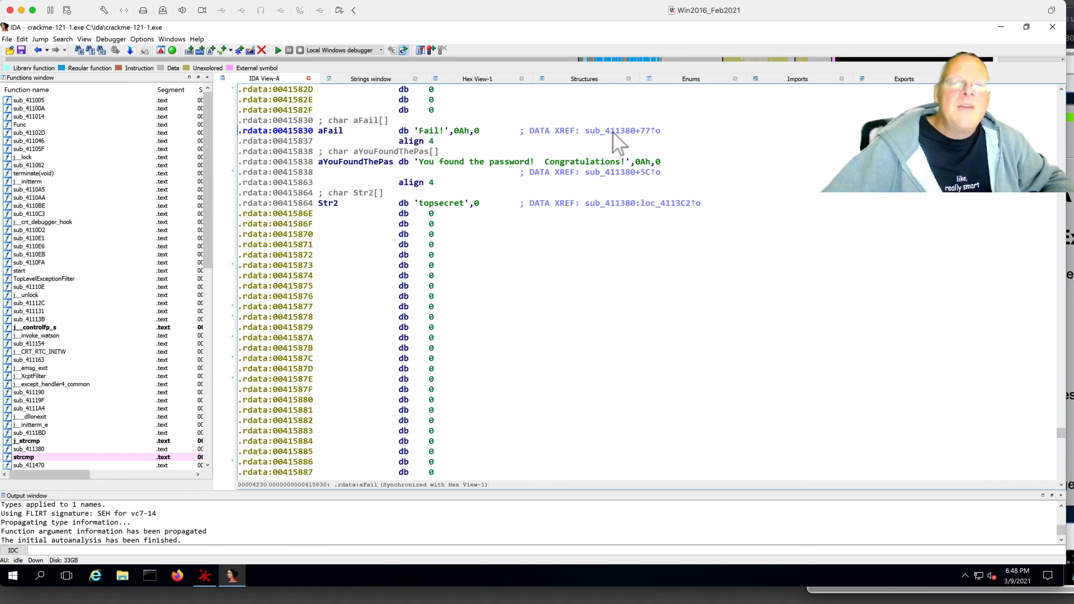
mouse_move(605, 133)
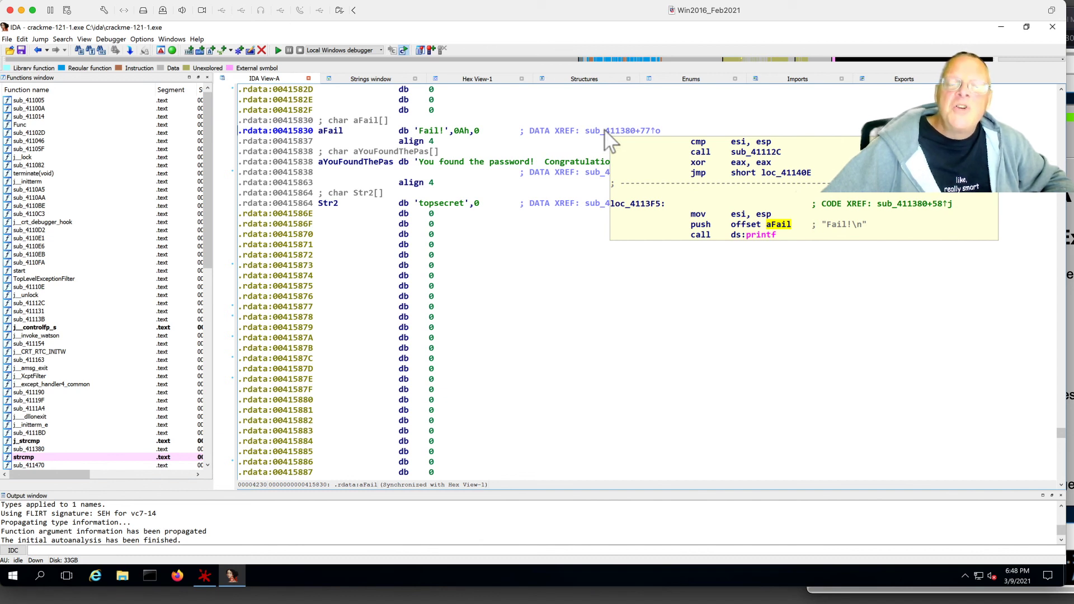
click(605, 133)
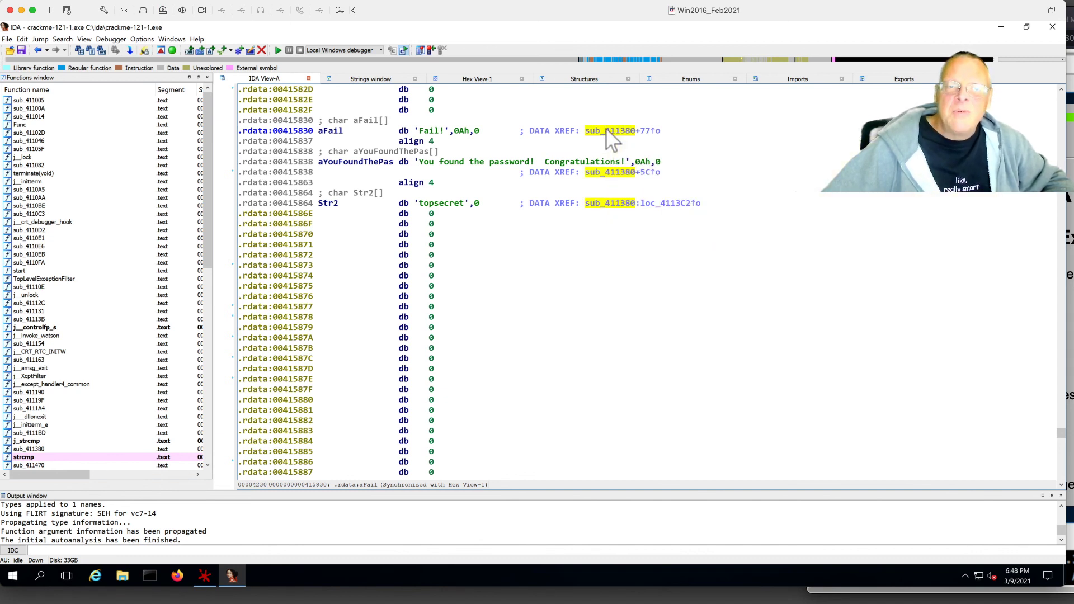
double_click(606, 131)
drag(693, 172, 796, 239)
scroll(450, 273, left, 10)
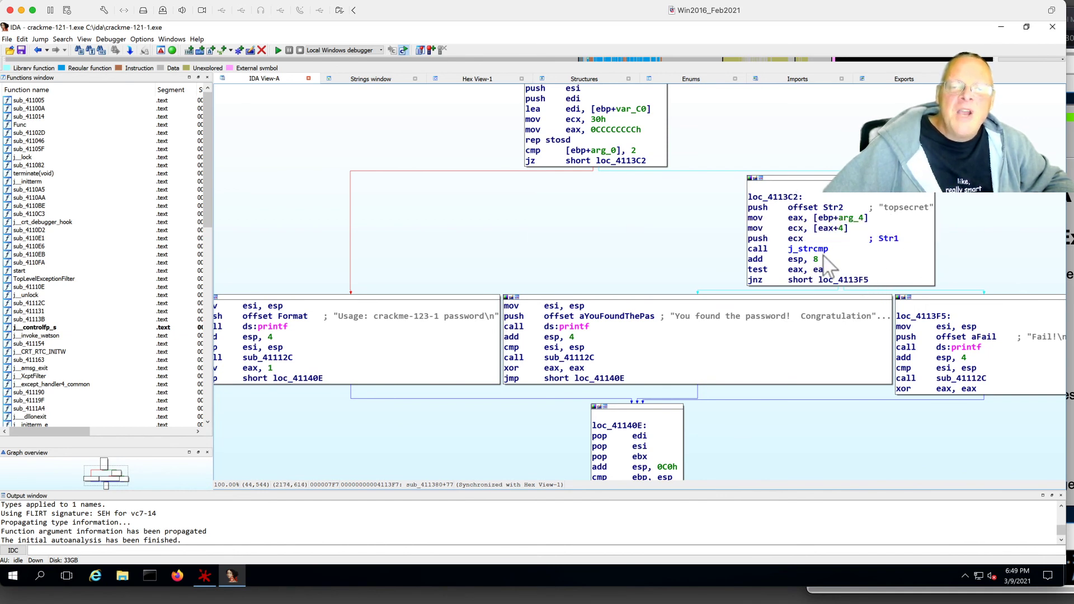
drag(977, 247, 916, 186)
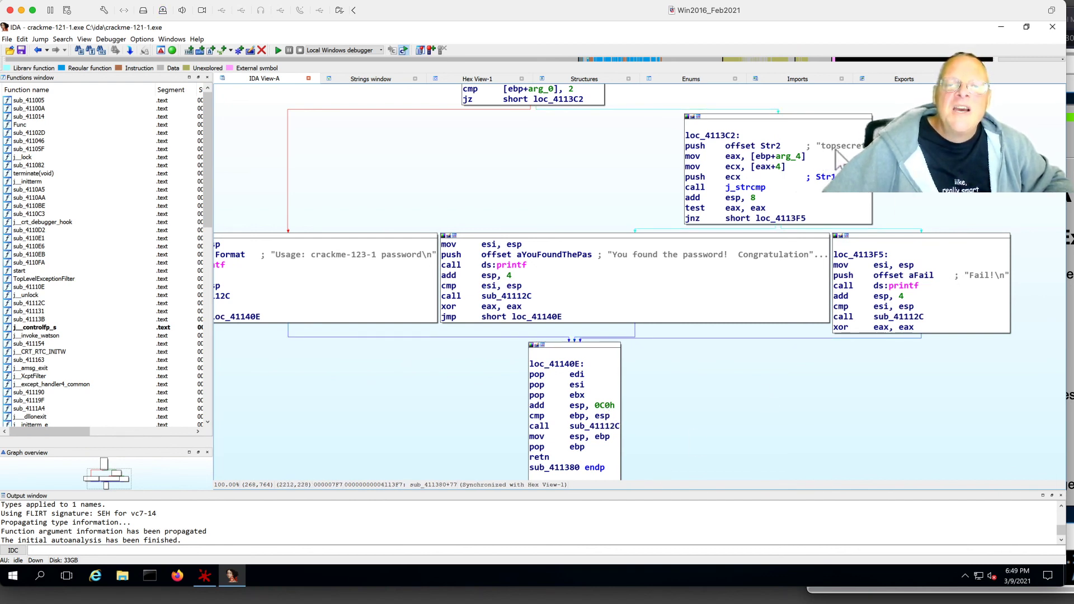
drag(818, 155, 767, 187)
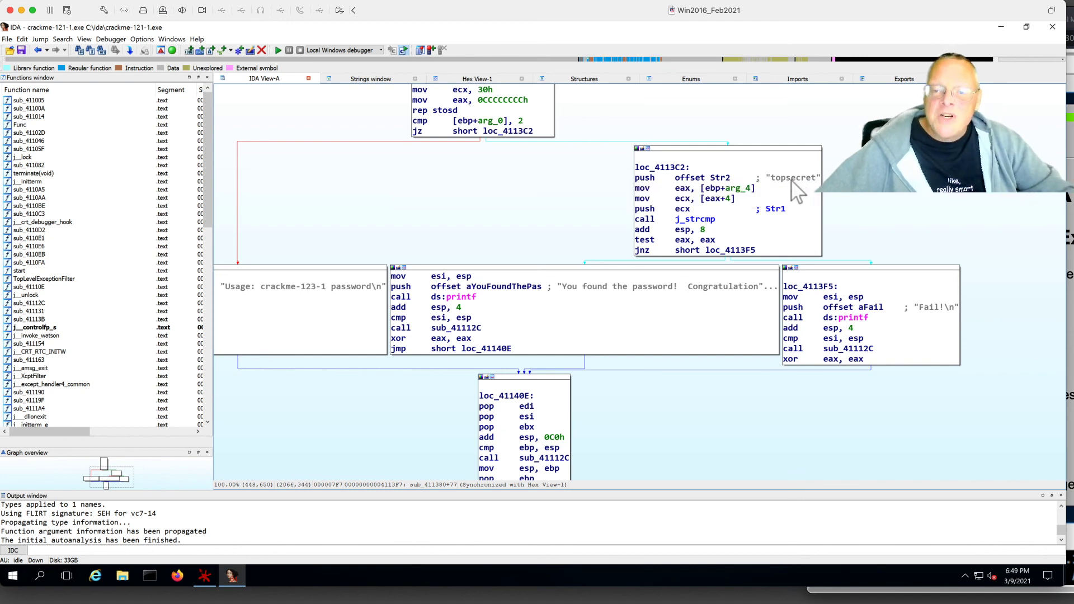
key(super+Tab)
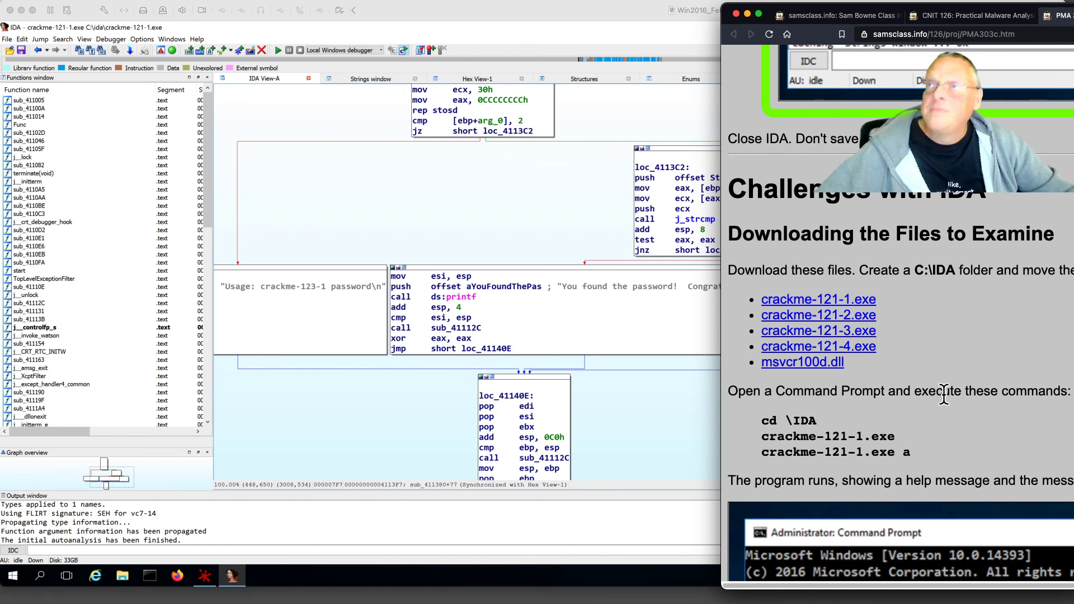
click(484, 219)
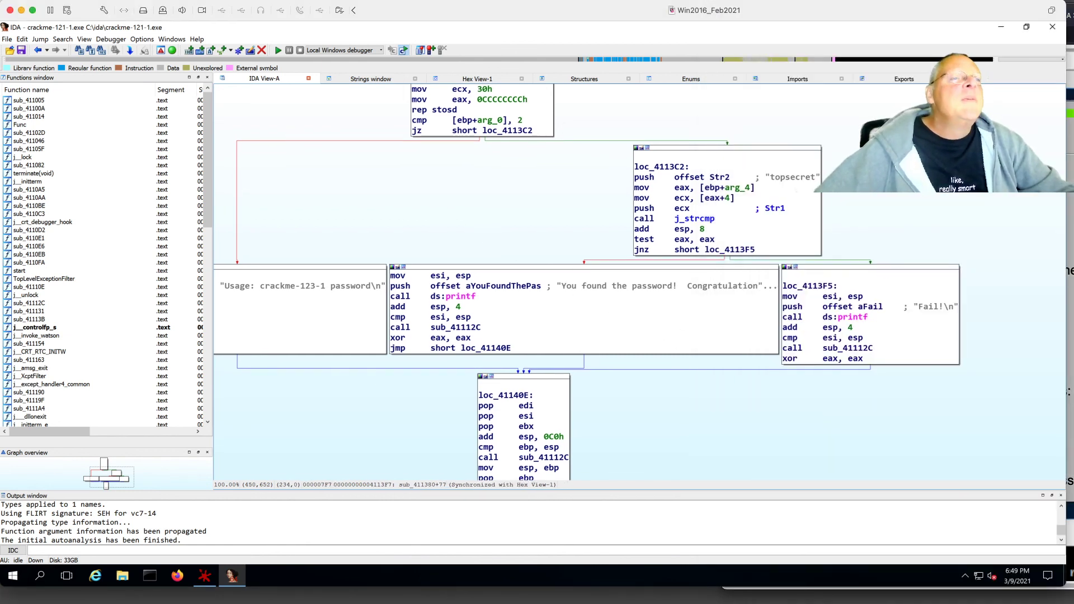